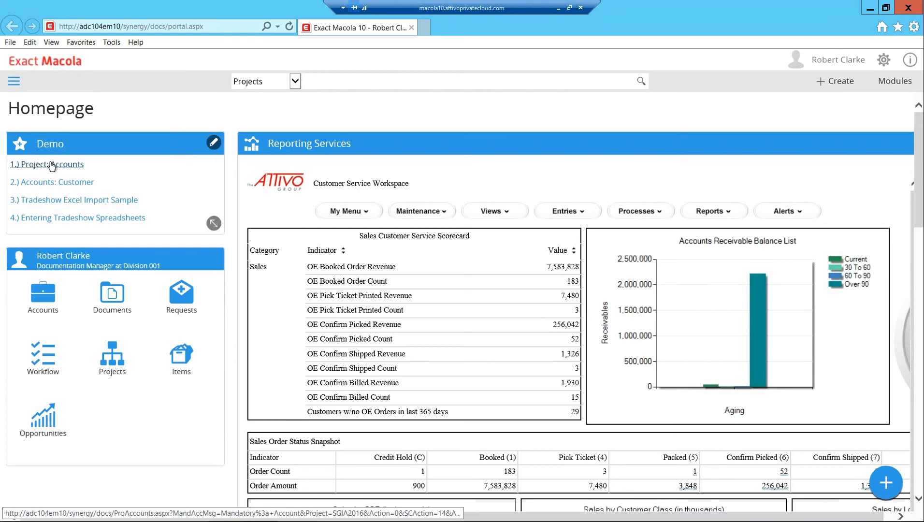
- Review the accounts linked to the SGIA 2016 Trade Show project, and return to the homepage
click(52, 165)
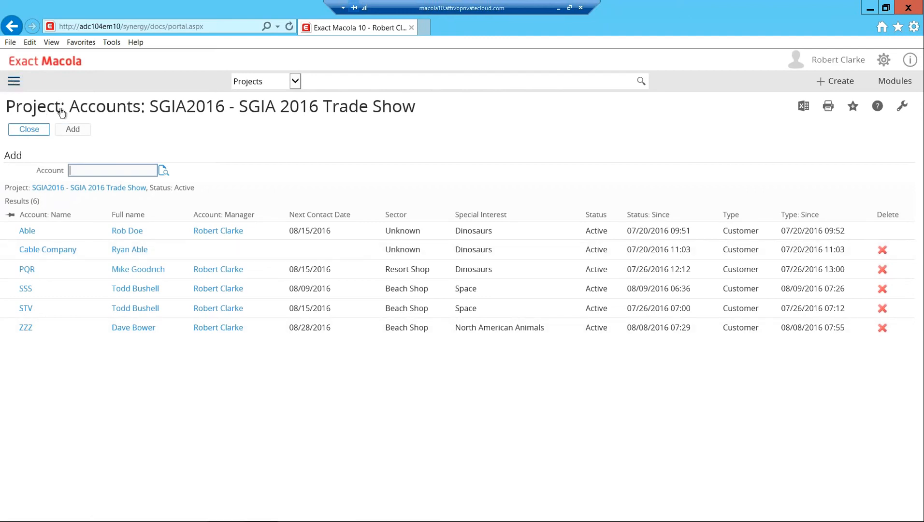
click(15, 84)
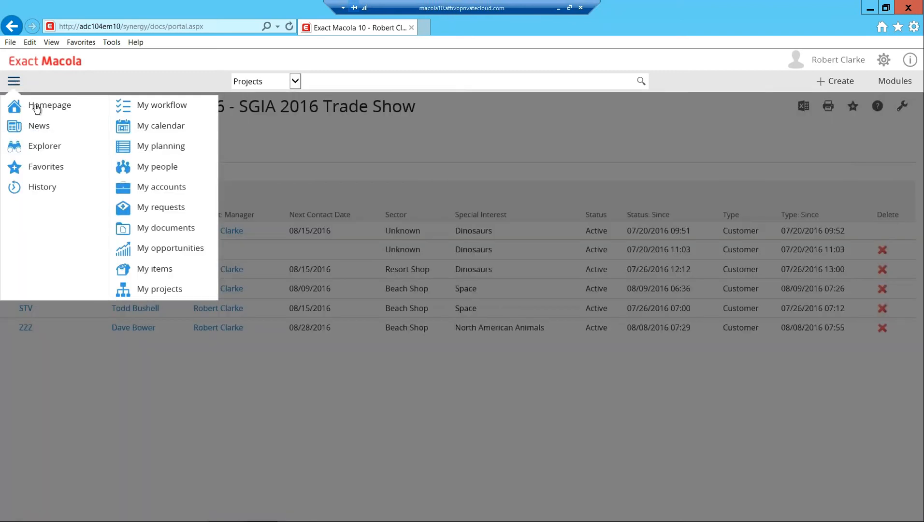
click(36, 107)
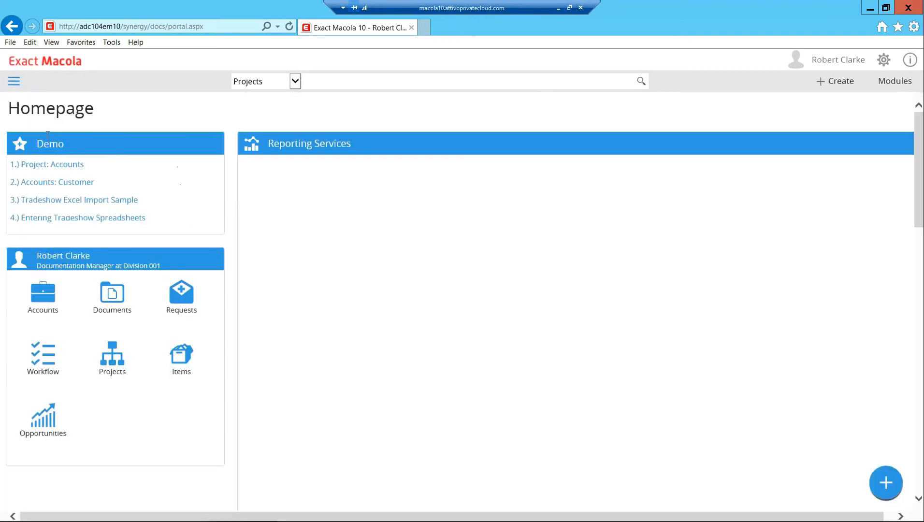
- View the demo customer account, highlight its phone queue value, and return to the homepage
click(63, 181)
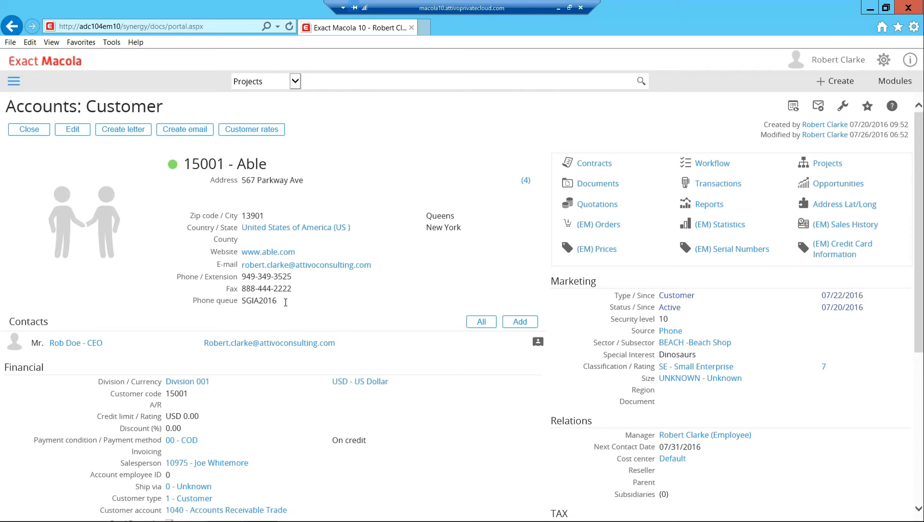
drag(242, 301, 277, 302)
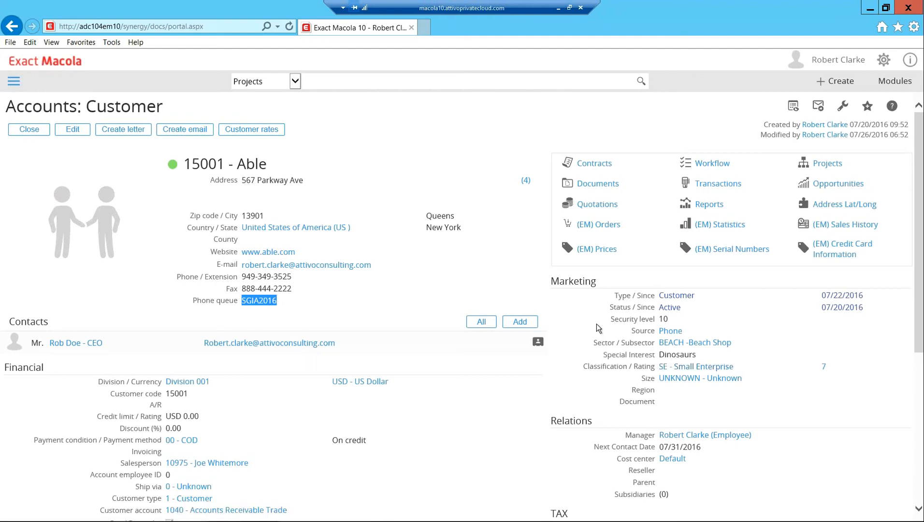
click(15, 82)
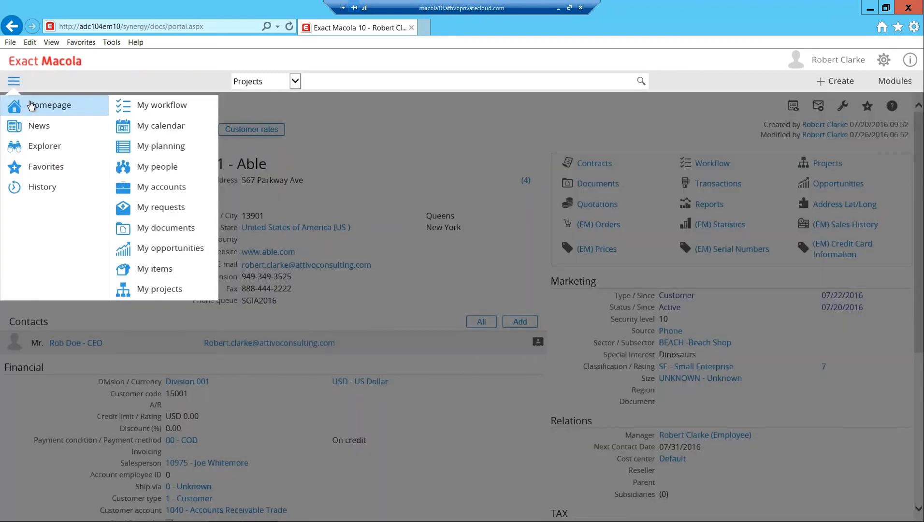
click(31, 106)
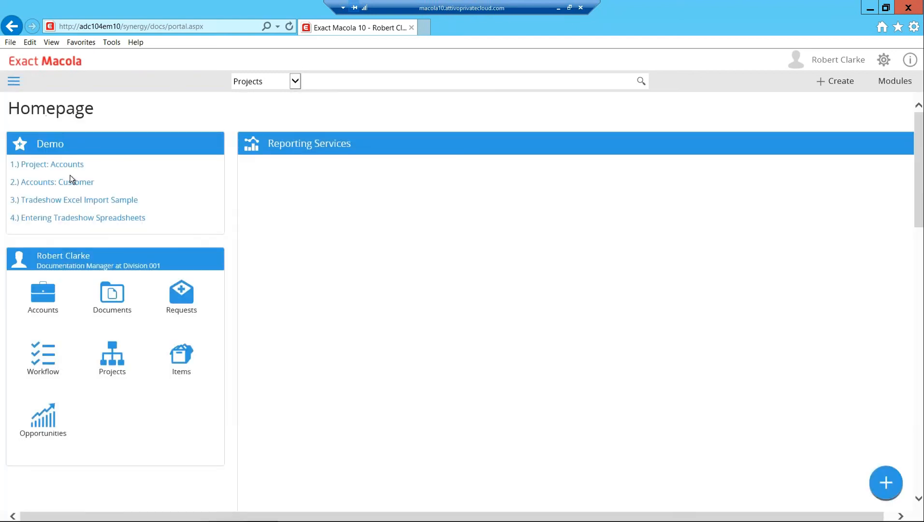
- Open the Tradeshow Excel Import Sample document and open its attachment ImportSampleORG.xls in Excel with editing enabled
click(87, 200)
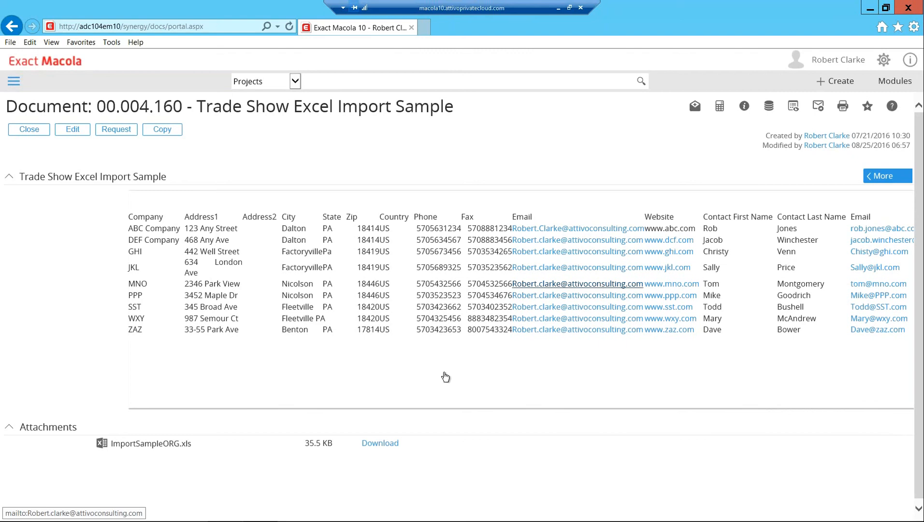
click(386, 445)
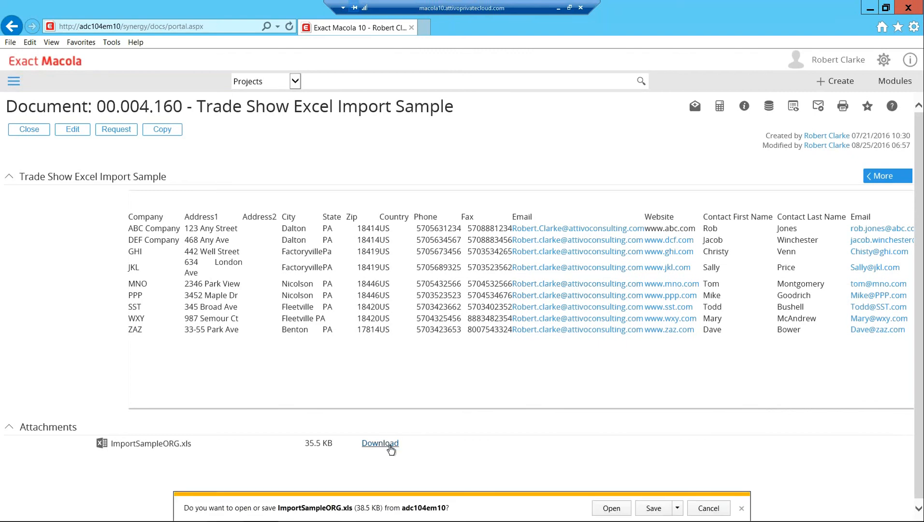
click(609, 508)
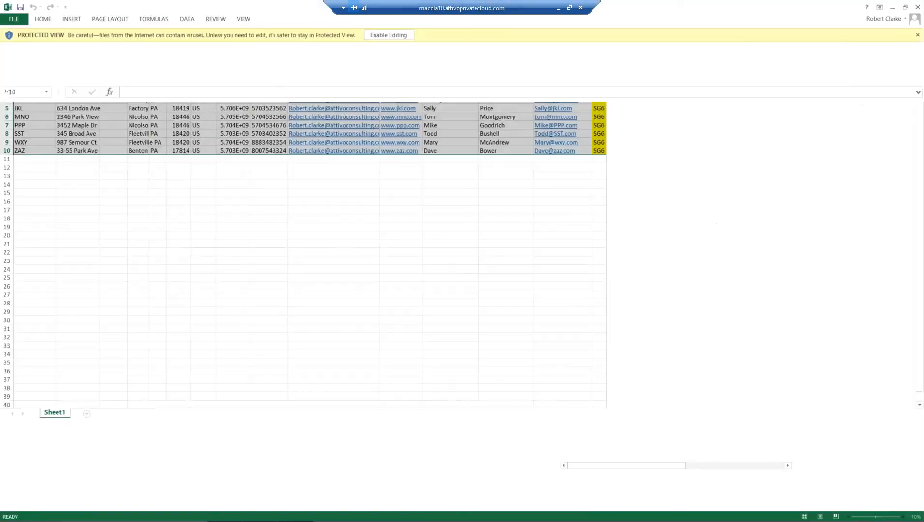
click(396, 36)
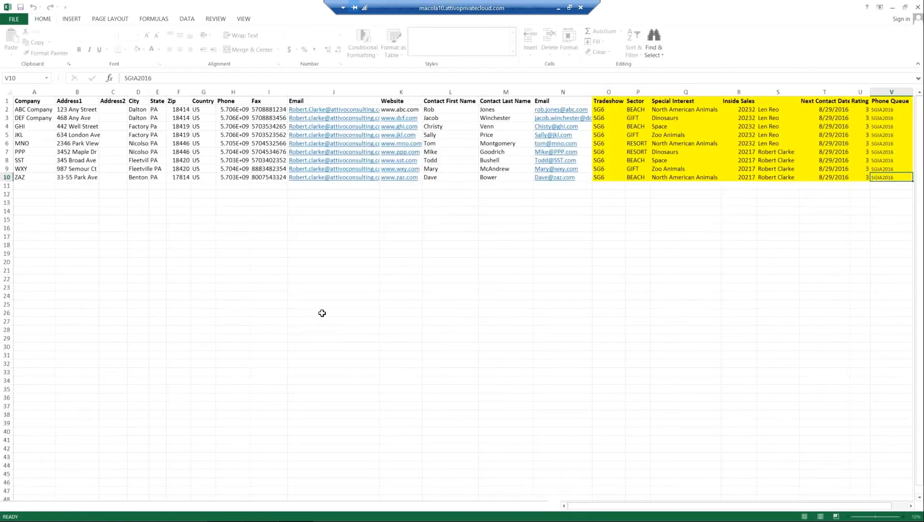
- Examine the company, address and highlighted trade show columns in the workbook, close it, and return to the Macola homepage
click(322, 295)
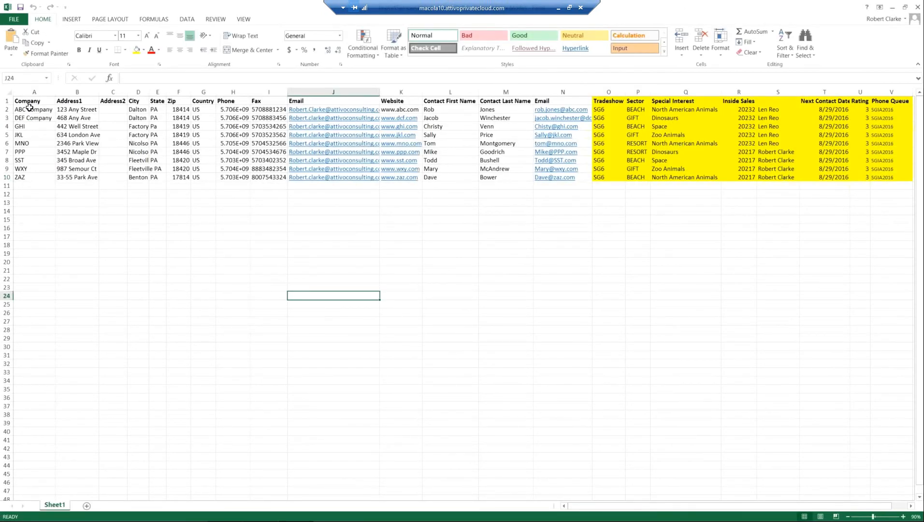
drag(32, 105, 38, 176)
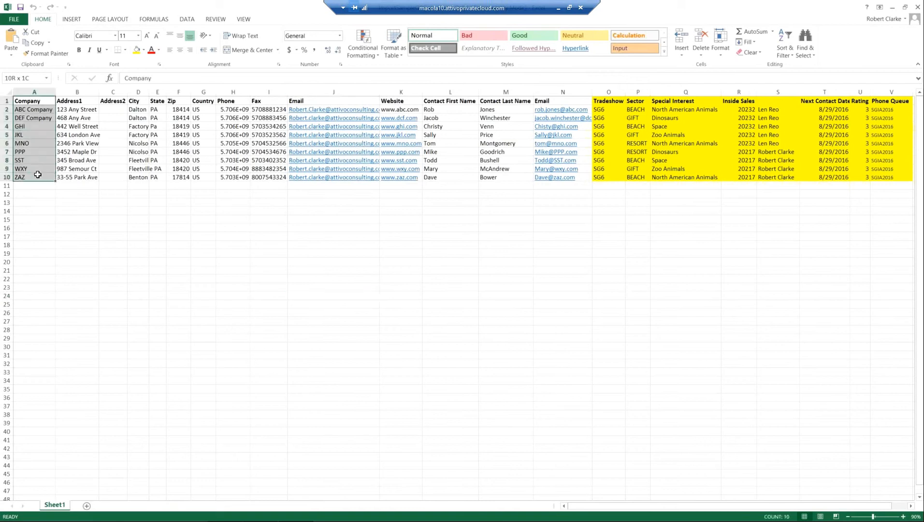
drag(78, 110, 83, 162)
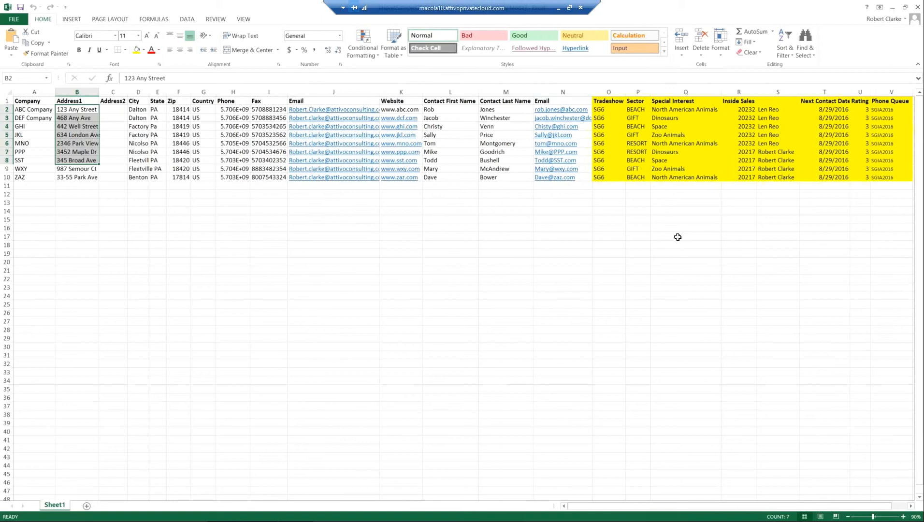
drag(834, 508, 843, 509)
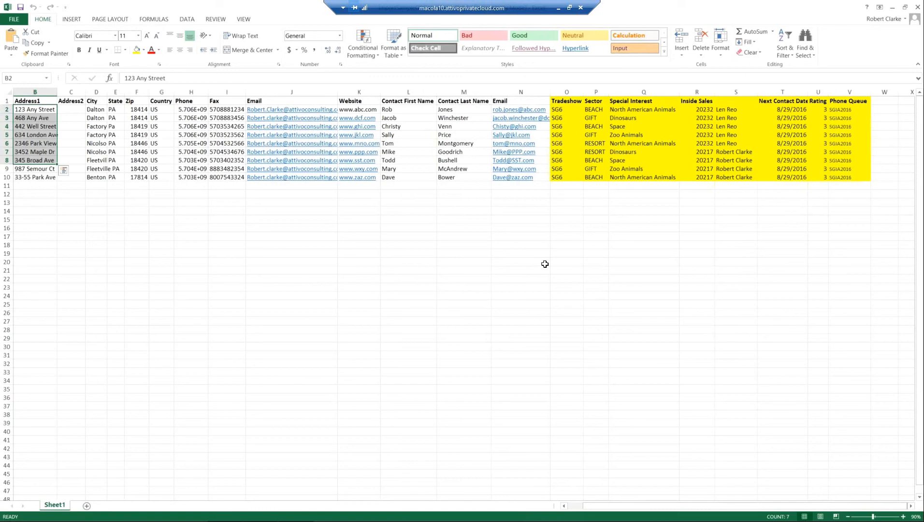
click(918, 7)
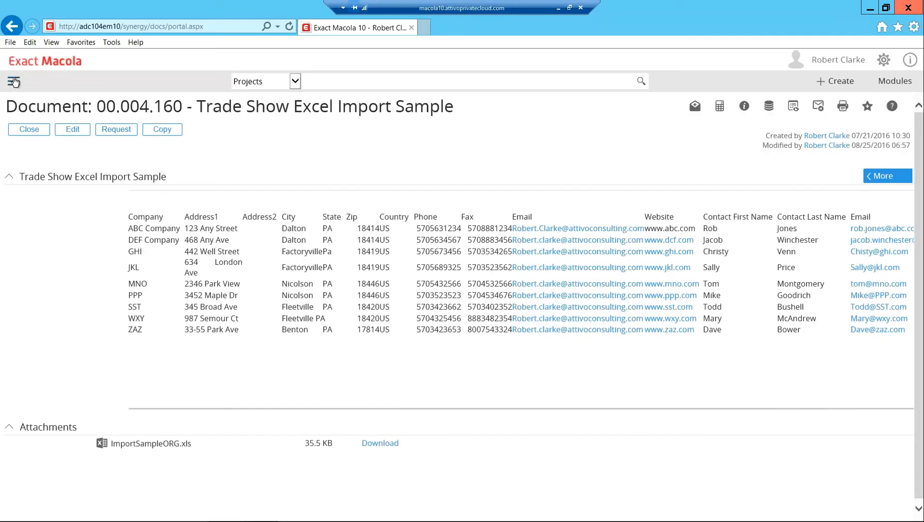
click(13, 82)
click(34, 105)
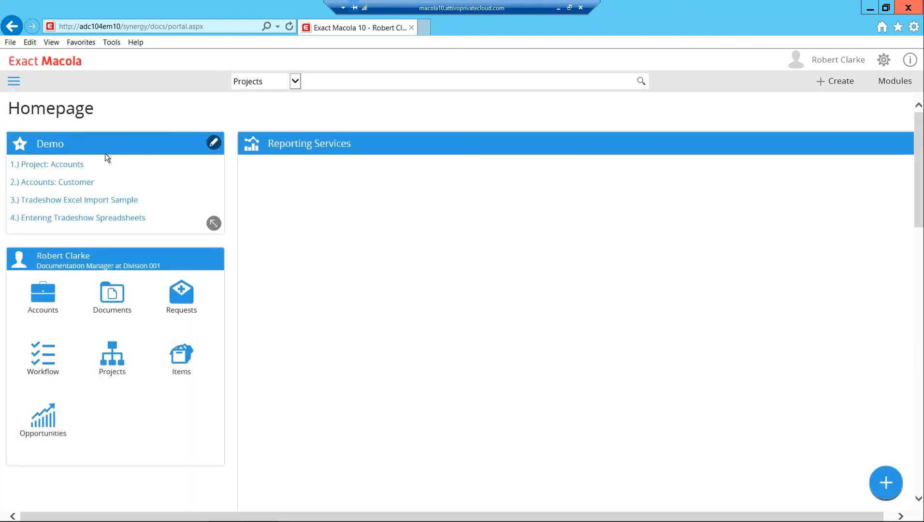
- Start the accounts import wizard from Entering Tradeshow Spreadsheets, using the private import template Demo1
click(74, 218)
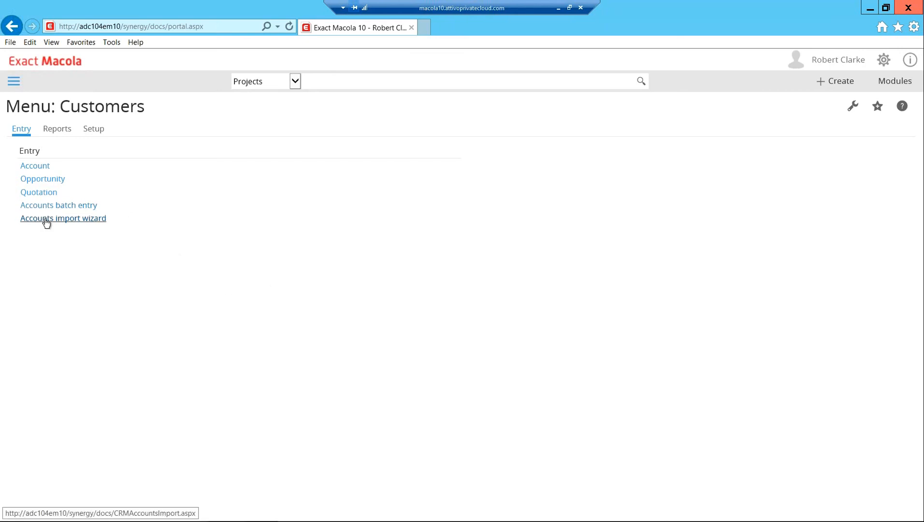
click(81, 221)
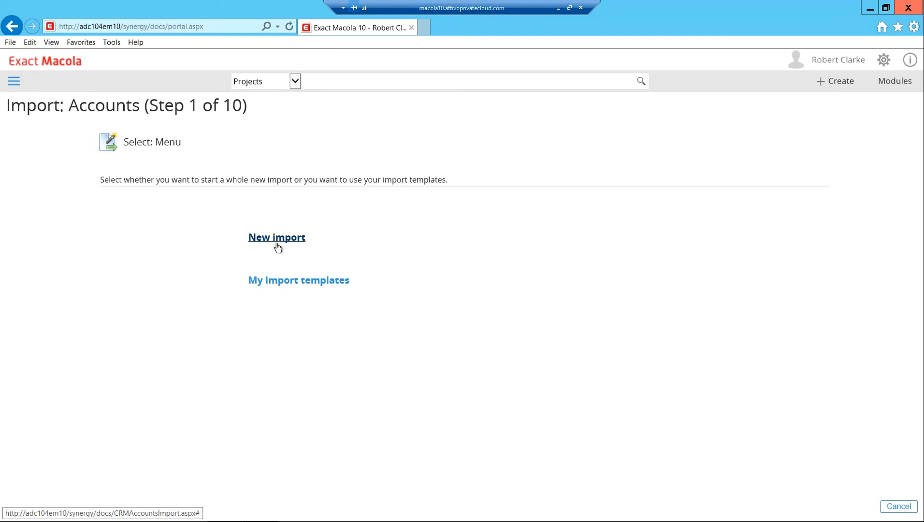
click(300, 282)
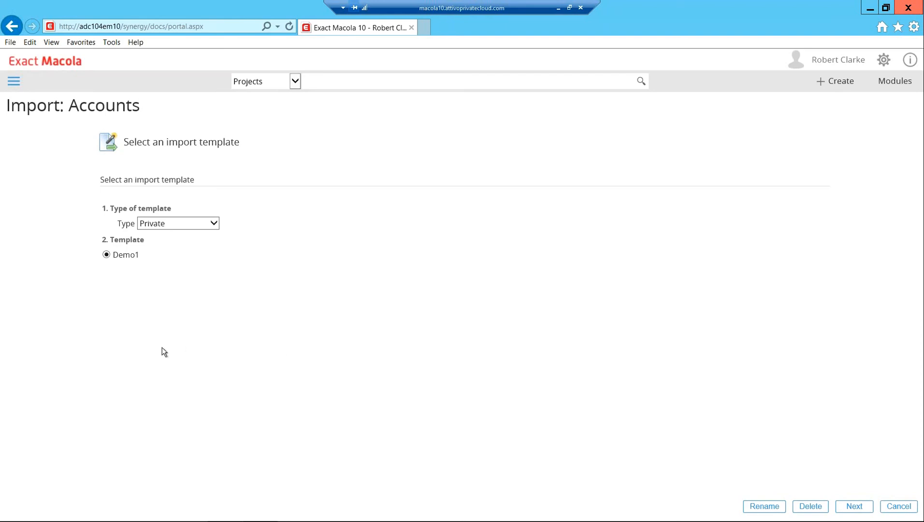
click(216, 223)
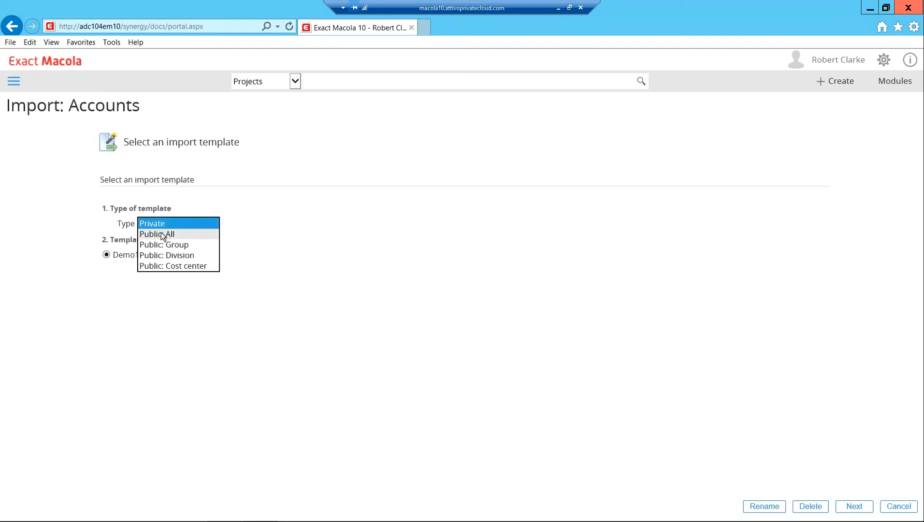
click(66, 244)
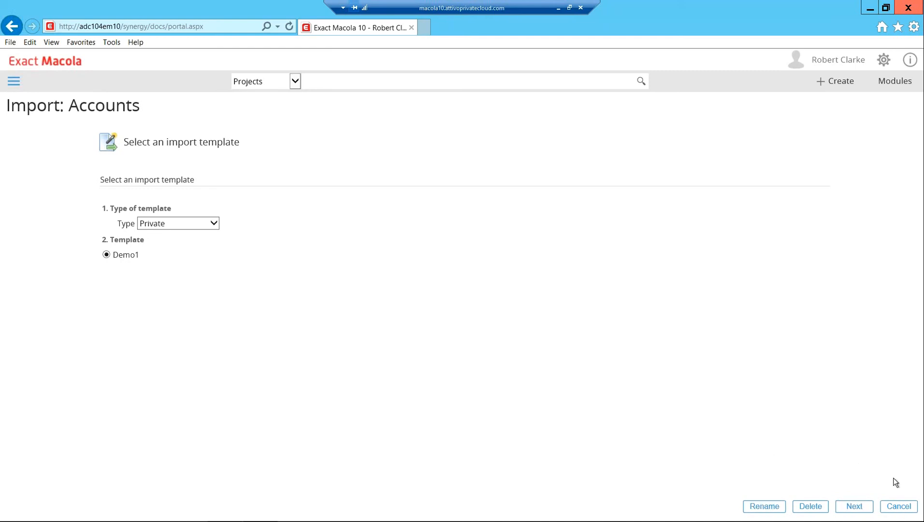
click(860, 500)
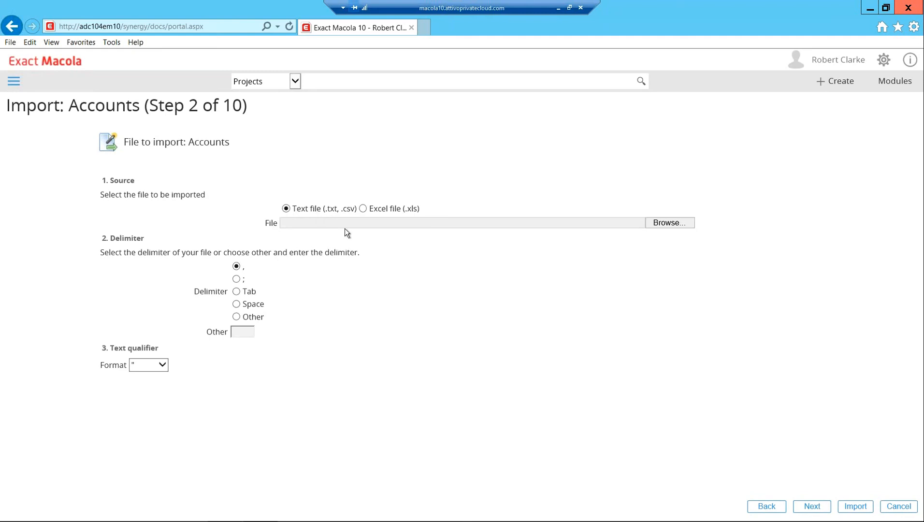
- Use the Excel file ImportSampleORG.xls from the Desktop as the import source, with worksheet Sheet1
click(363, 208)
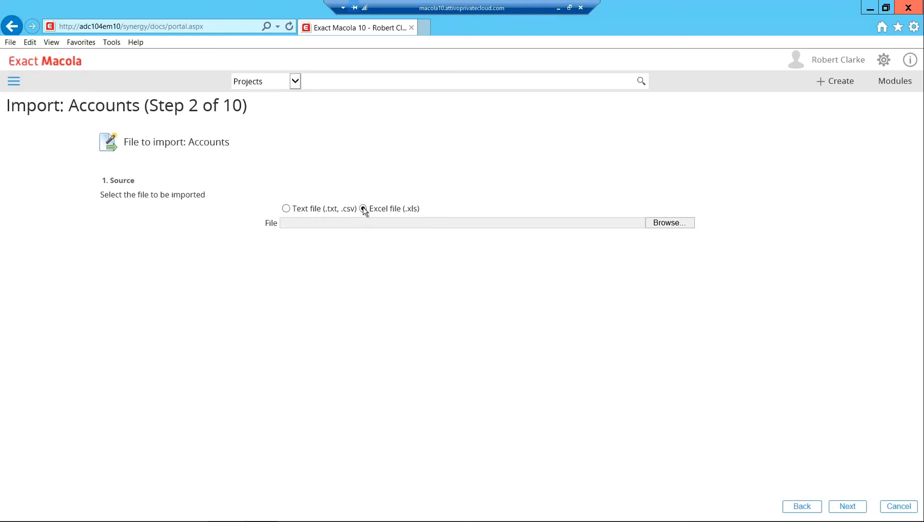
click(673, 225)
drag(572, 130, 569, 206)
click(166, 233)
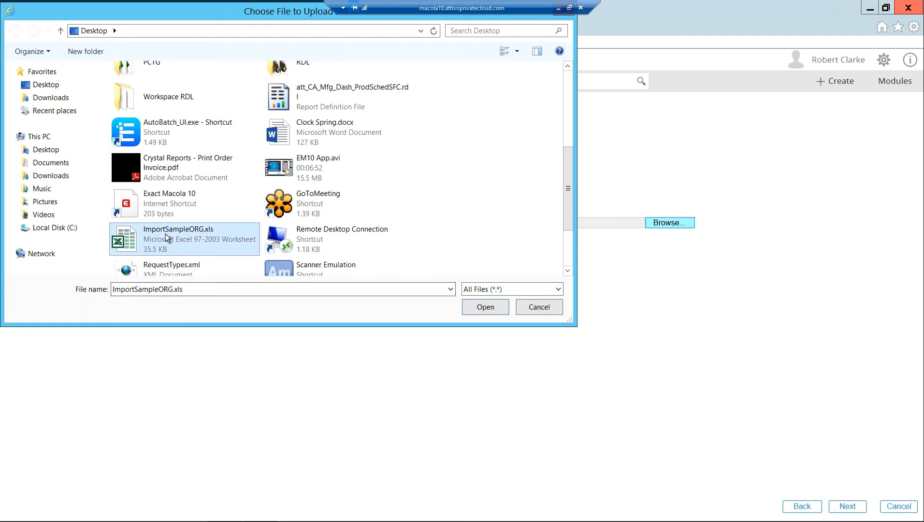
click(495, 307)
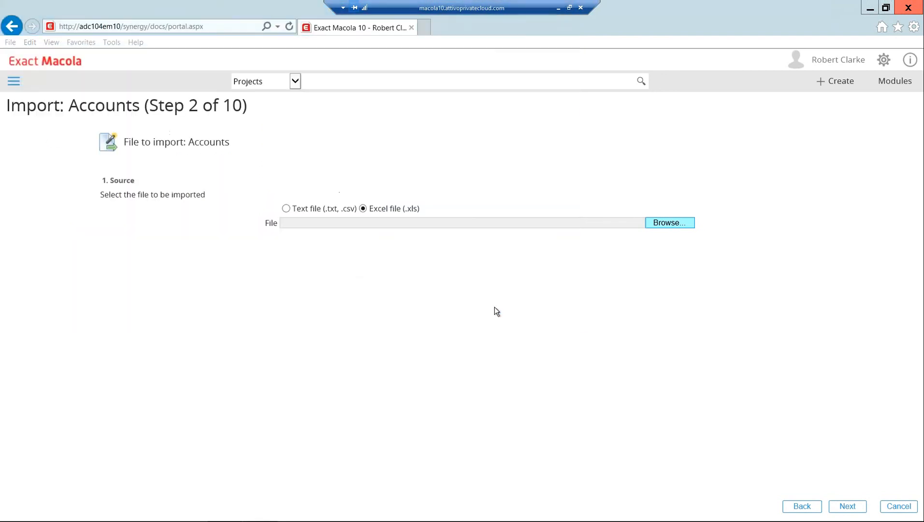
click(856, 506)
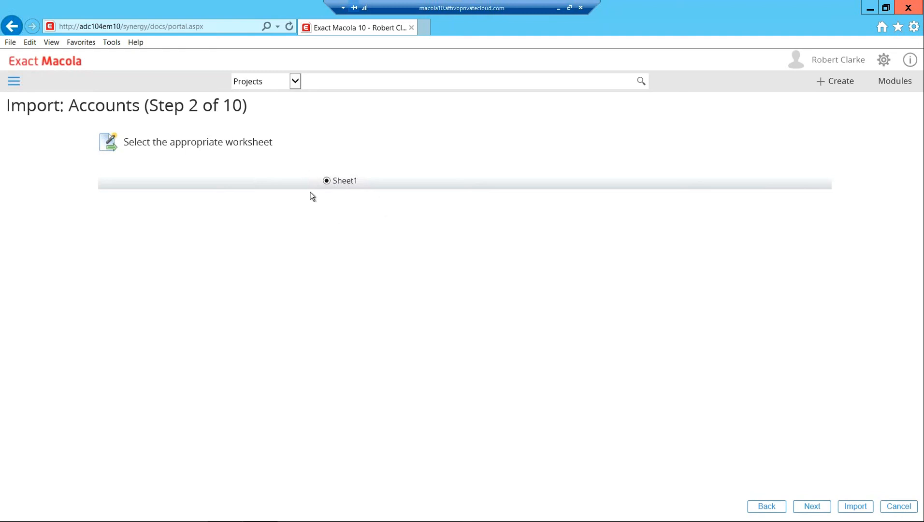
click(812, 506)
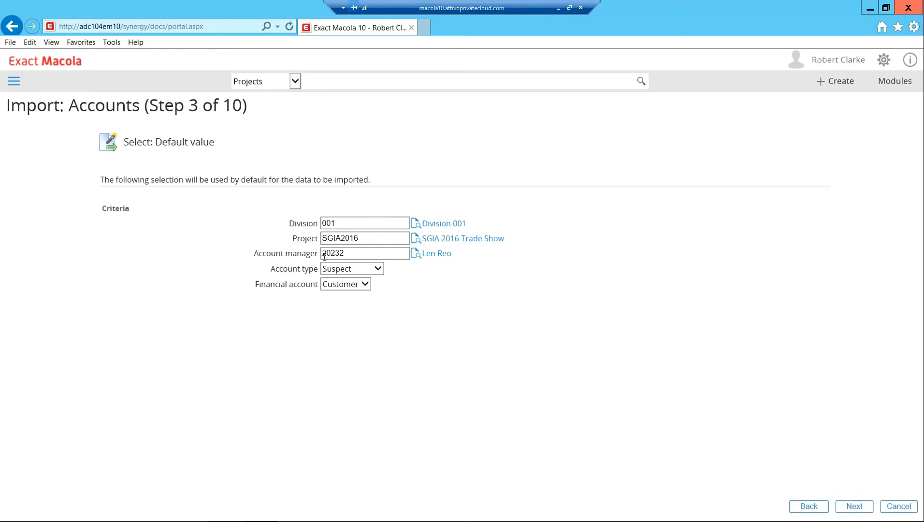
- Look over the available account managers and account types for the import defaults without changing them
click(416, 256)
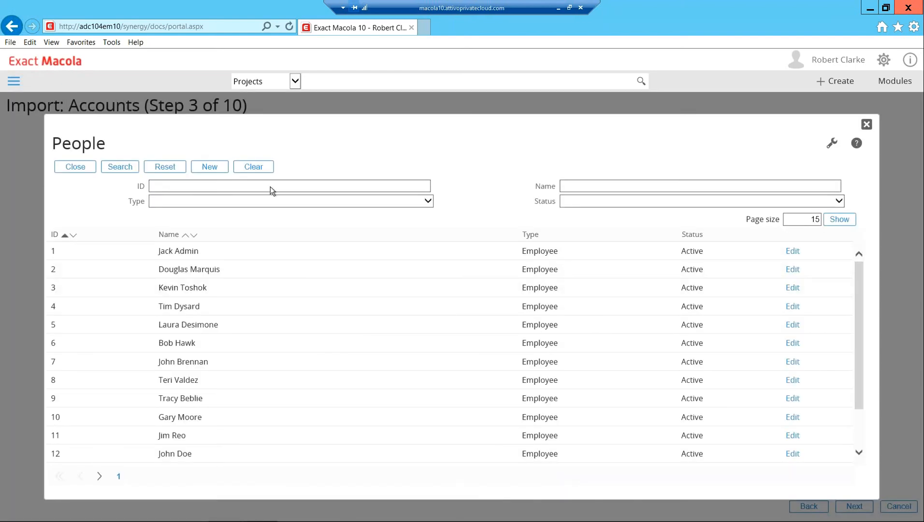
click(75, 168)
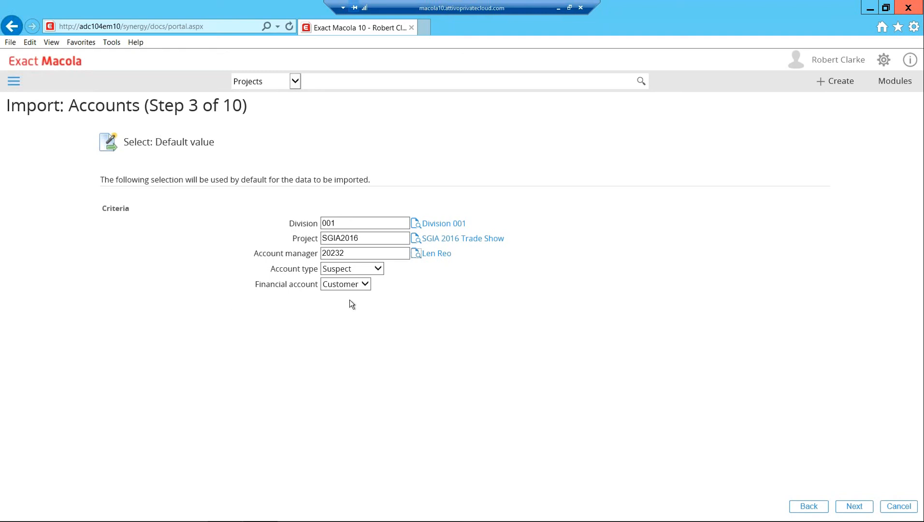
click(378, 270)
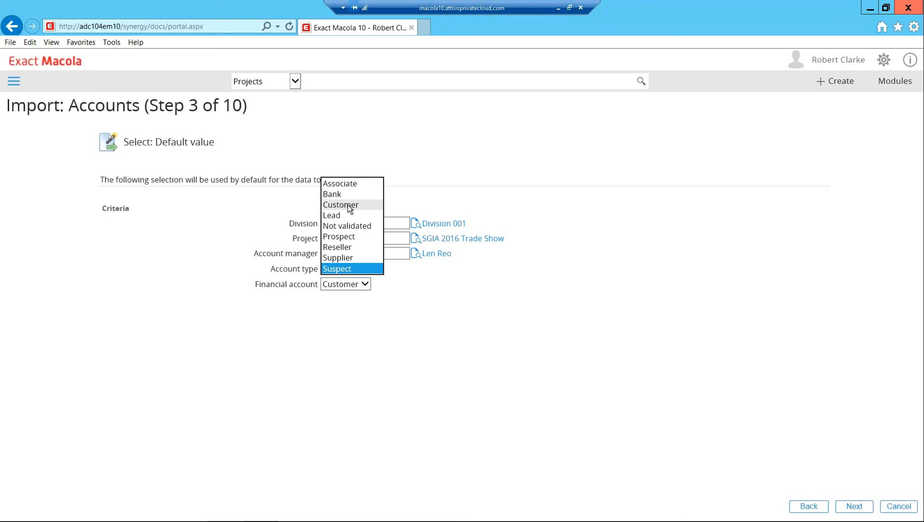
click(254, 220)
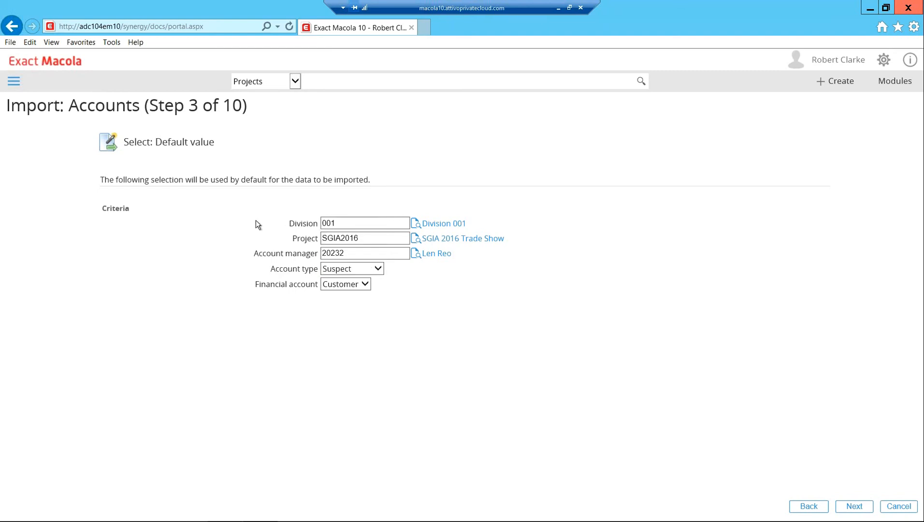
- Choose Customer as the financial account and accept the default values for the import
click(366, 285)
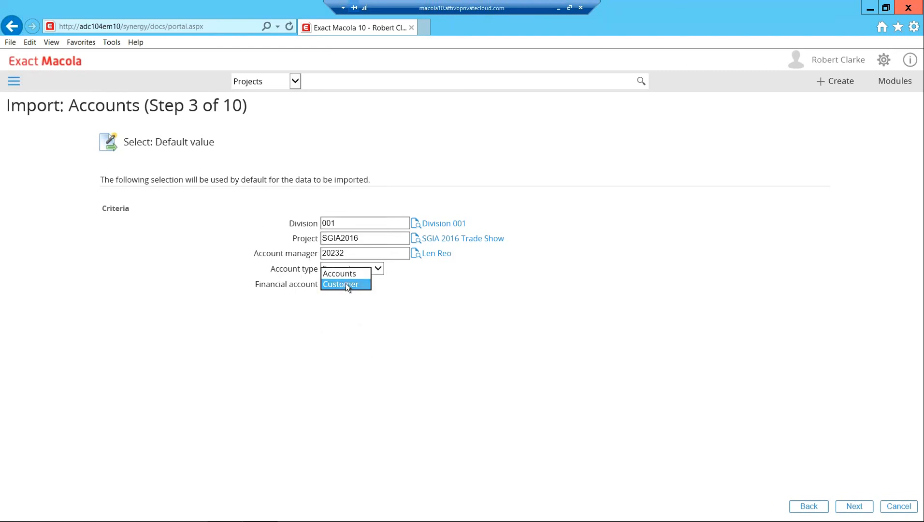
click(347, 284)
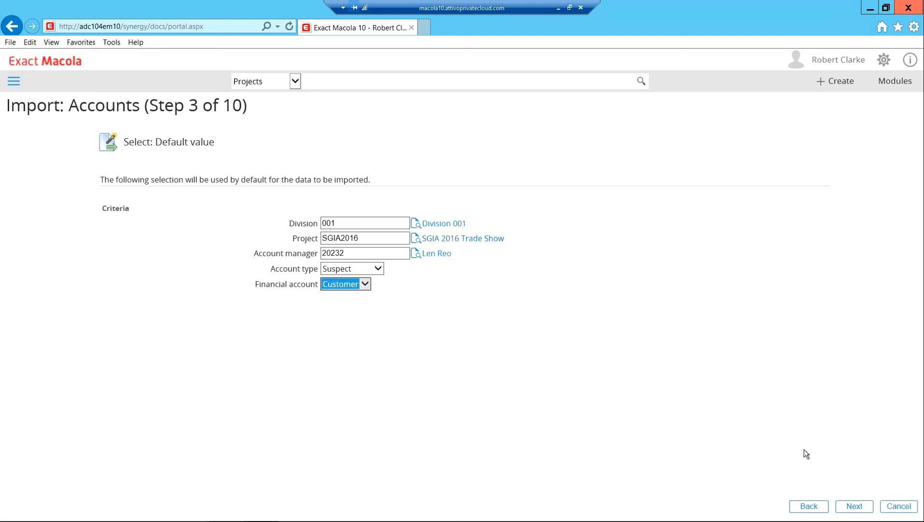
click(864, 506)
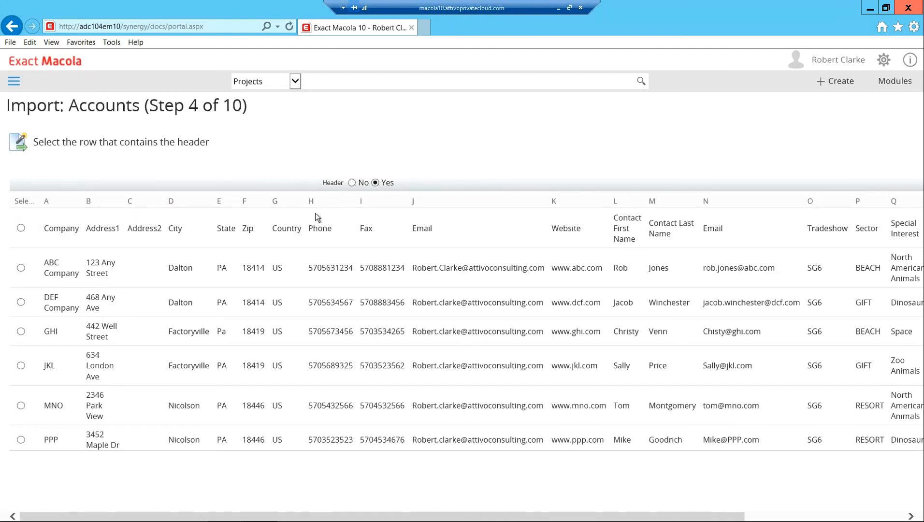
- Mark the row starting with Company as the spreadsheet's header row and continue to the field mapping
click(20, 228)
scroll(866, 429, down, 6)
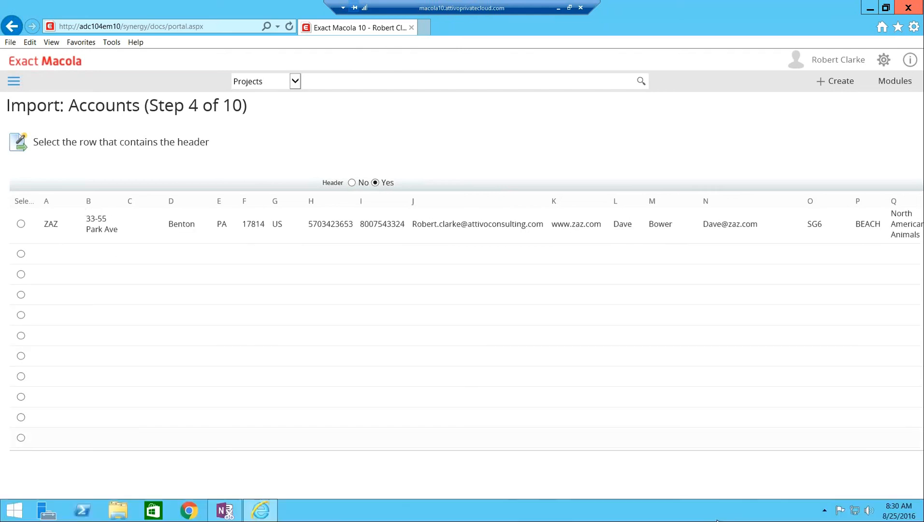
click(695, 482)
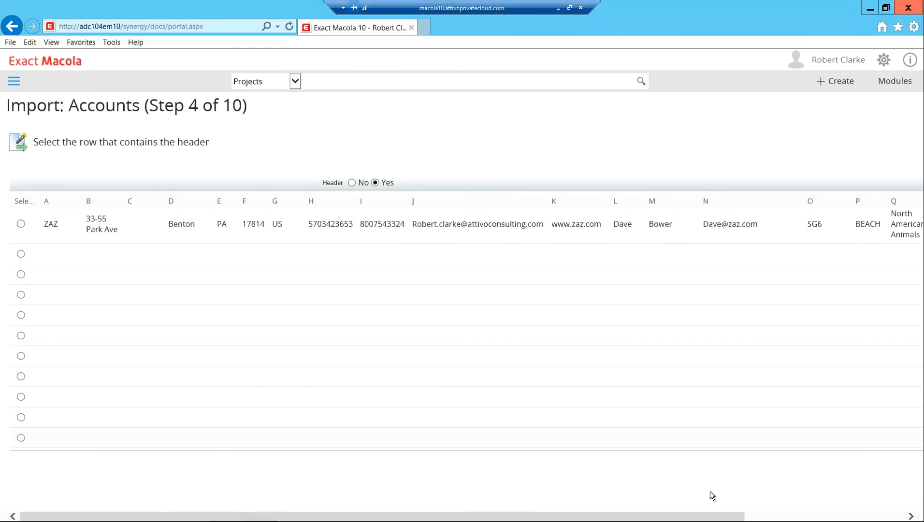
drag(710, 516, 906, 507)
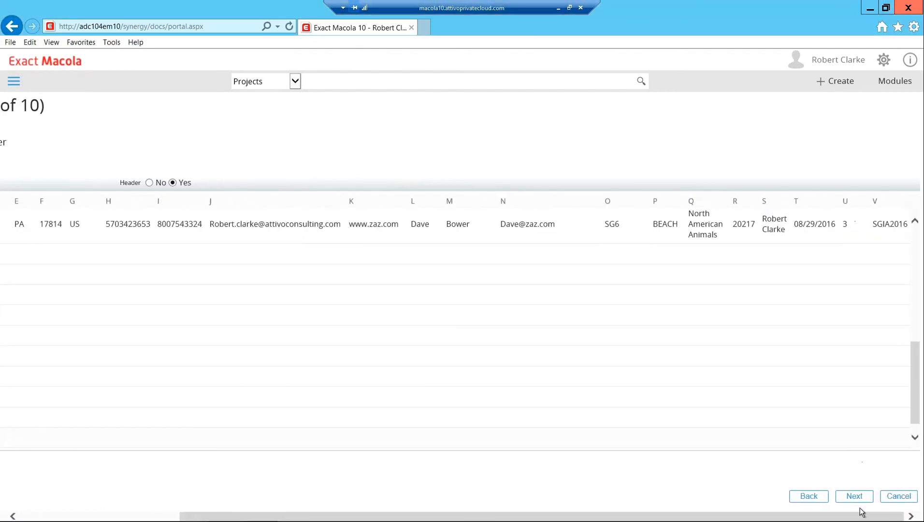
click(863, 500)
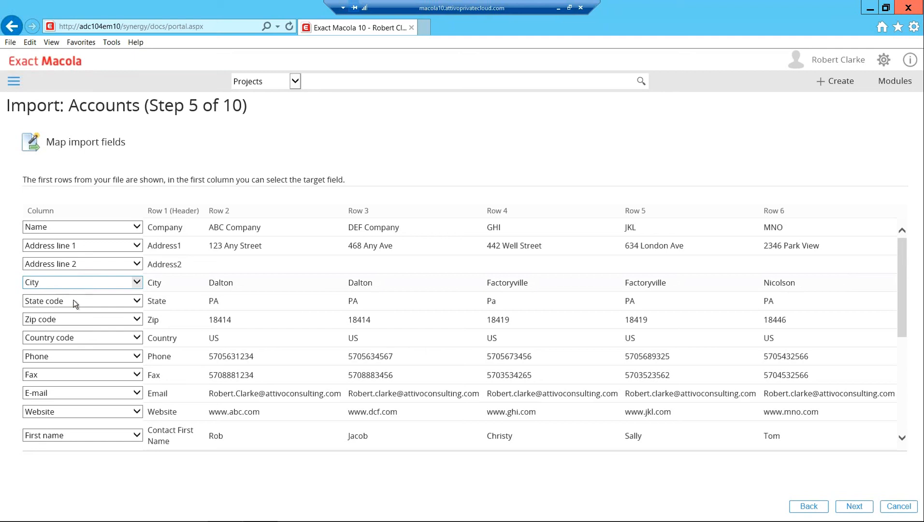
- Look over the target fields available for the Zip column without changing its mapping
click(138, 321)
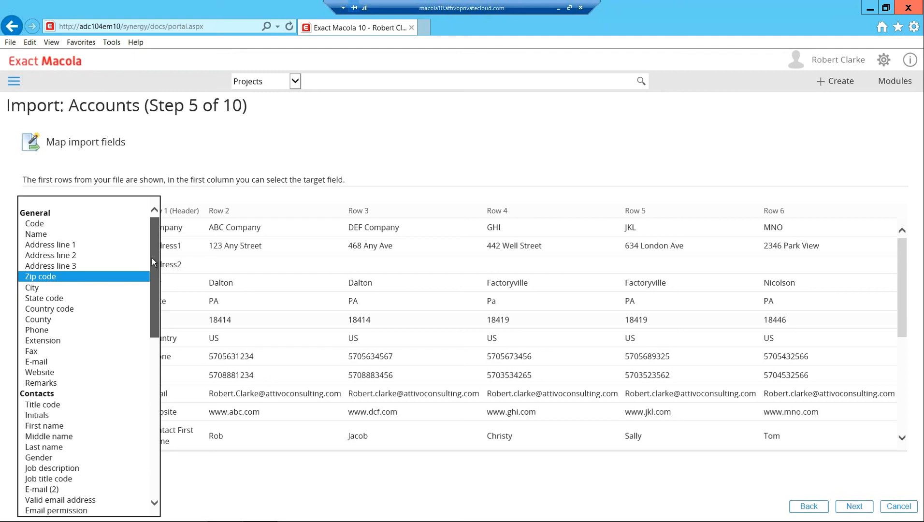
drag(154, 258, 163, 431)
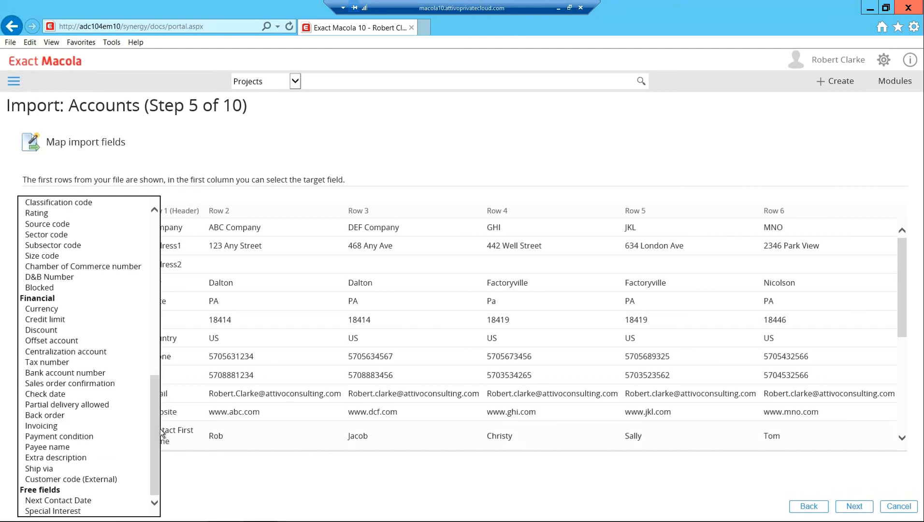
click(288, 500)
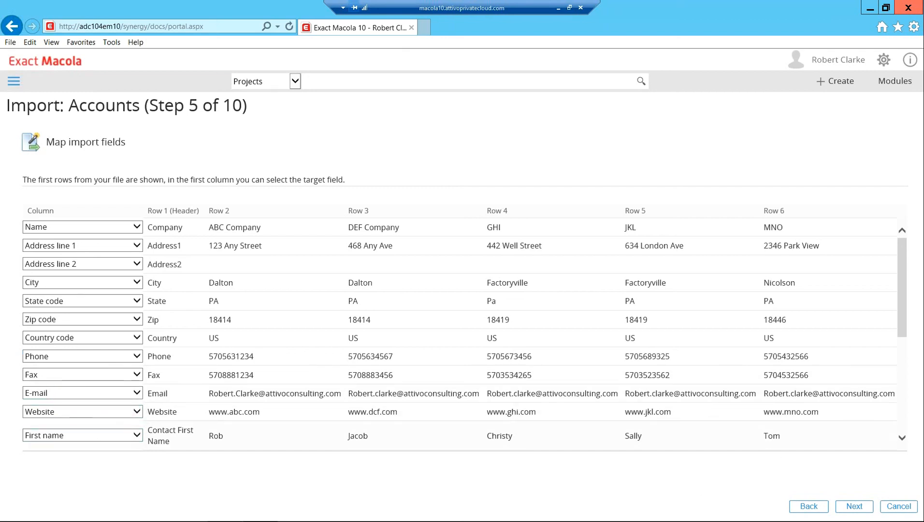
- Review and accept the column mapping and the field types, keeping the mm/dd/yyyy format for Next Contact Date
drag(901, 286, 911, 389)
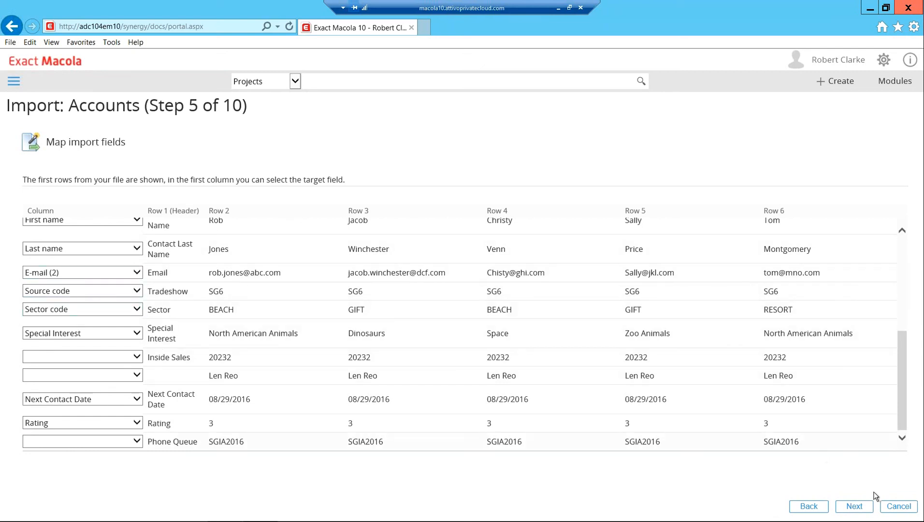
click(859, 511)
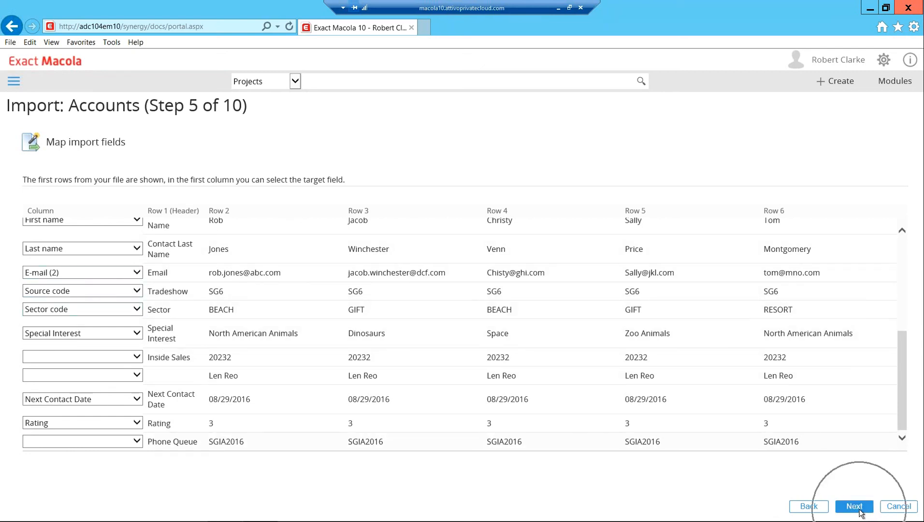
click(855, 507)
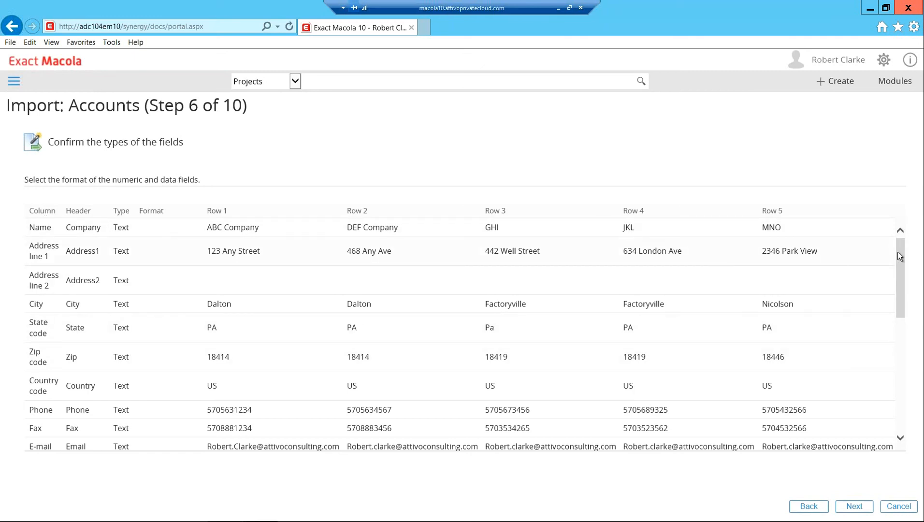
drag(905, 256, 919, 376)
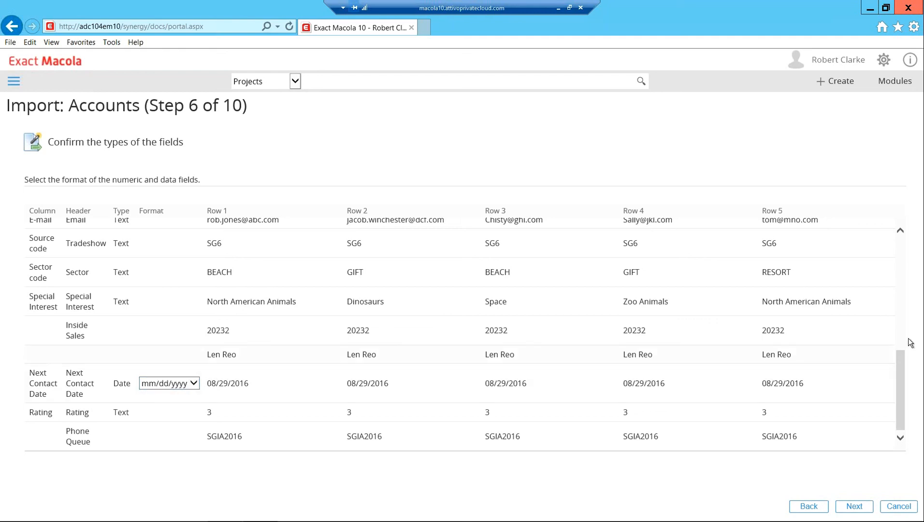
click(857, 510)
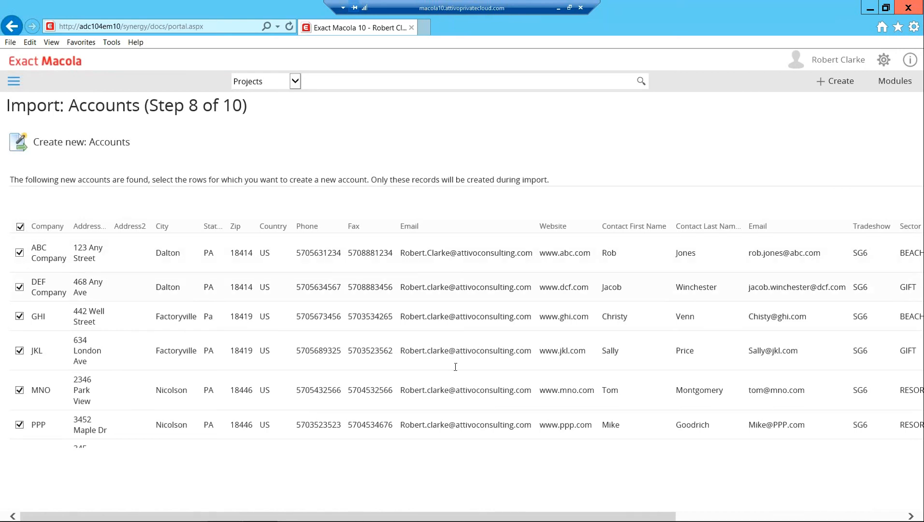
- Select only the ABC Company, DEF Company, GHI, JKL and MNO rows for account creation and import them
drag(533, 516, 660, 517)
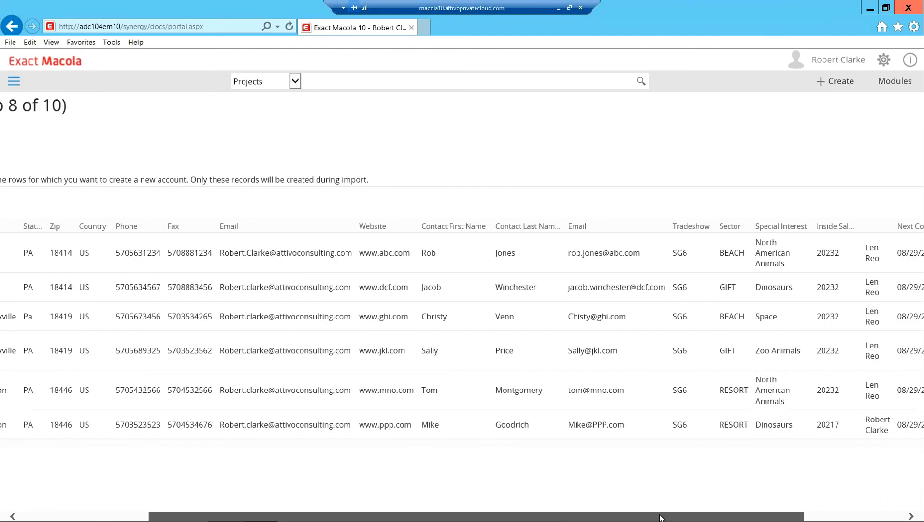
drag(660, 518, 522, 520)
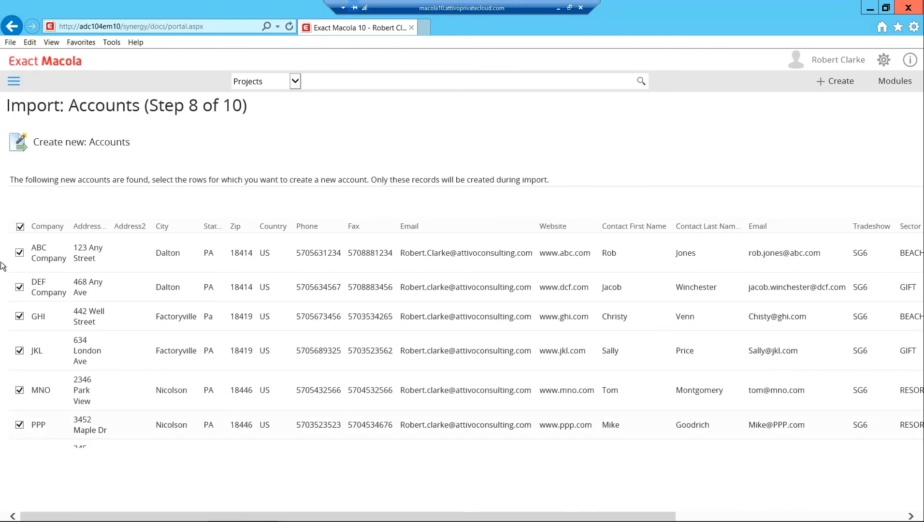
click(20, 227)
click(21, 253)
click(20, 288)
click(20, 390)
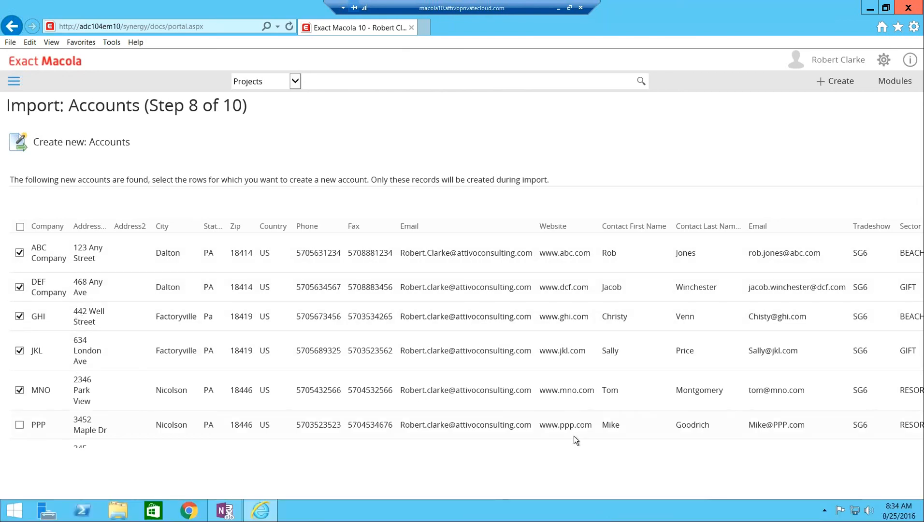
drag(582, 515, 865, 491)
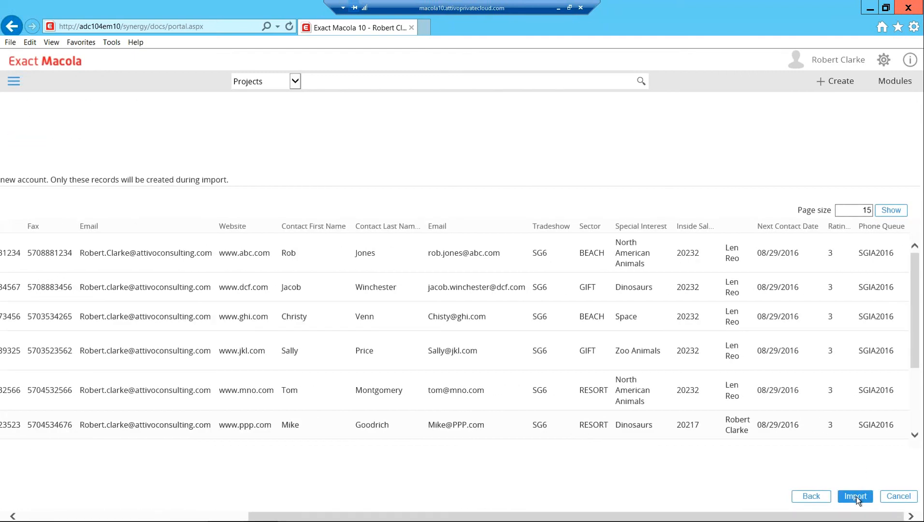
click(857, 497)
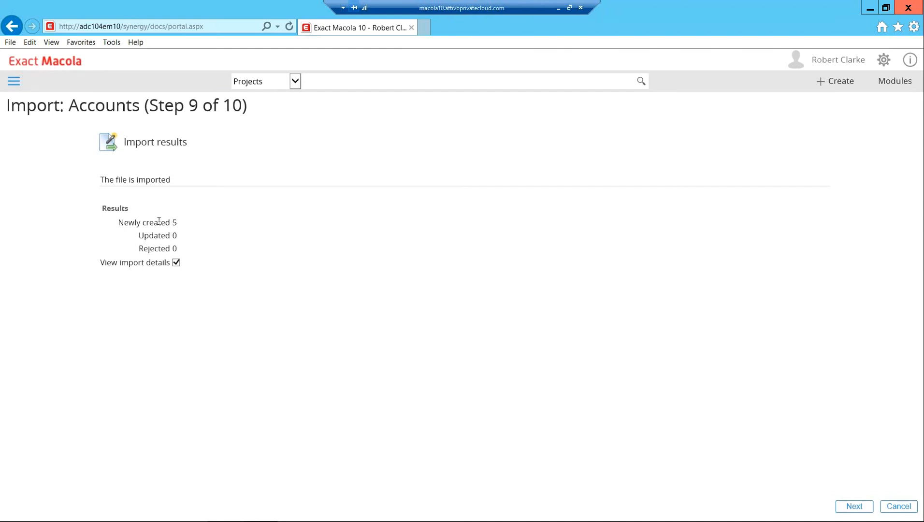
- View the import details and finish the wizard without saving the import template again
click(855, 508)
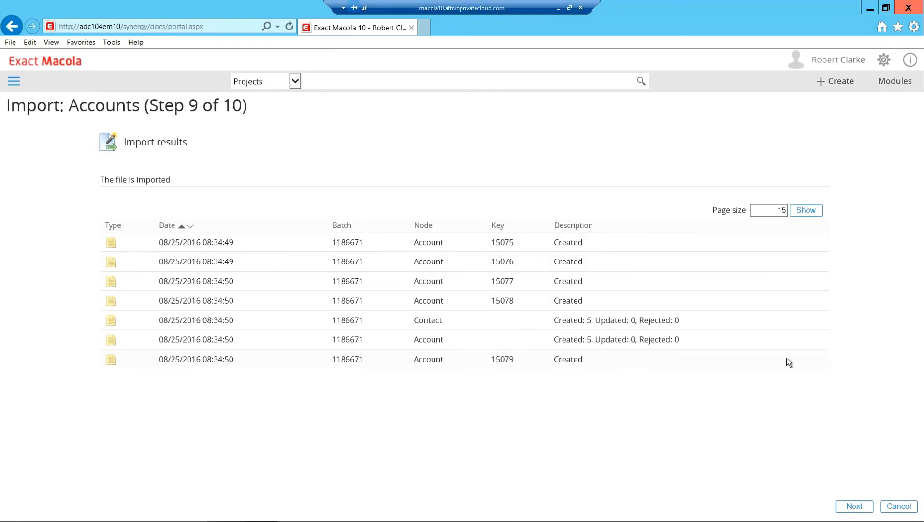
click(854, 507)
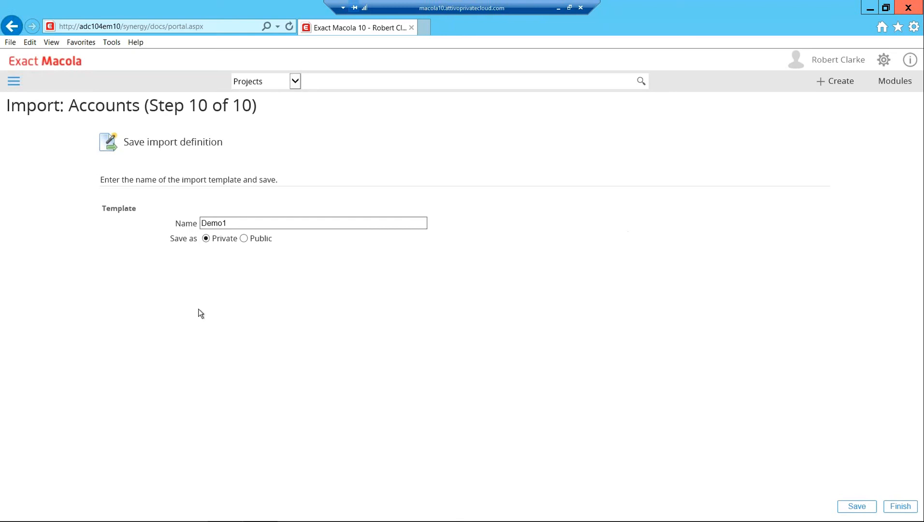
click(901, 507)
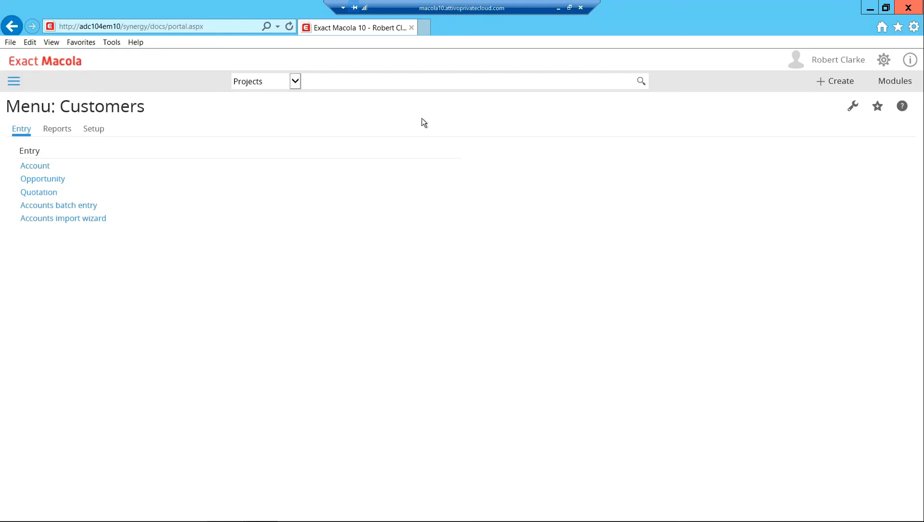
- Start another accounts import with the private import template Demo1
click(80, 219)
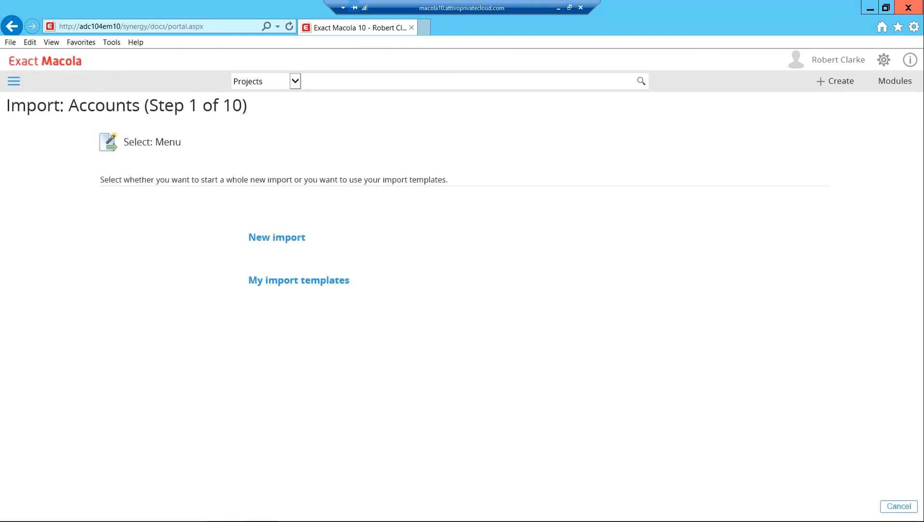
click(319, 281)
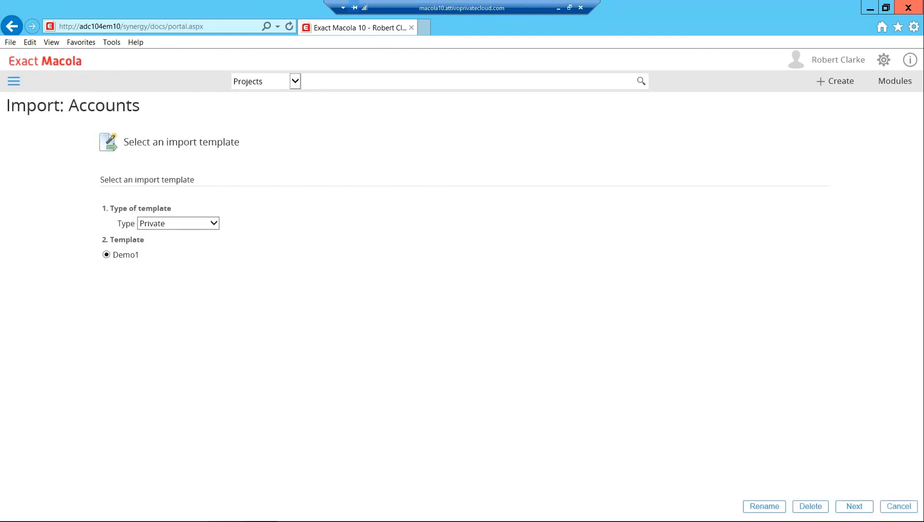
click(855, 507)
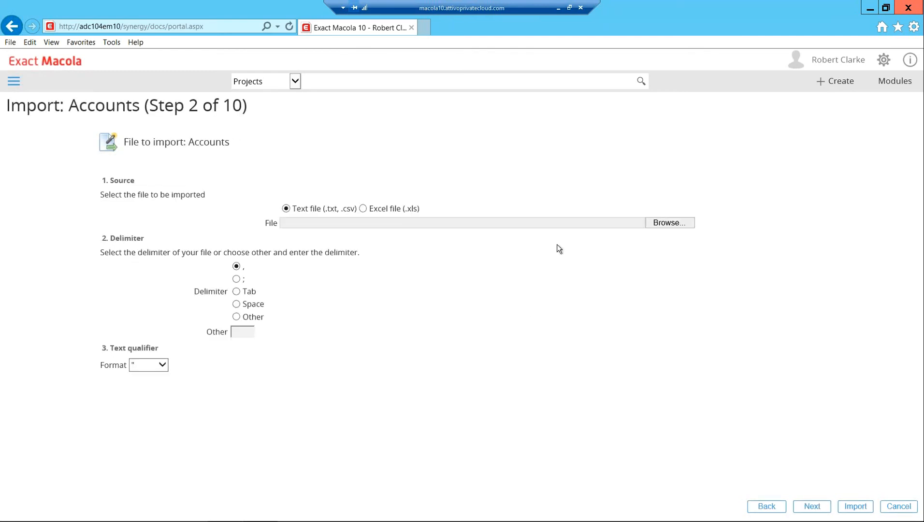
- Use the Excel file ImportSampleORG.xls from the Desktop as the source, with worksheet Sheet1
click(363, 209)
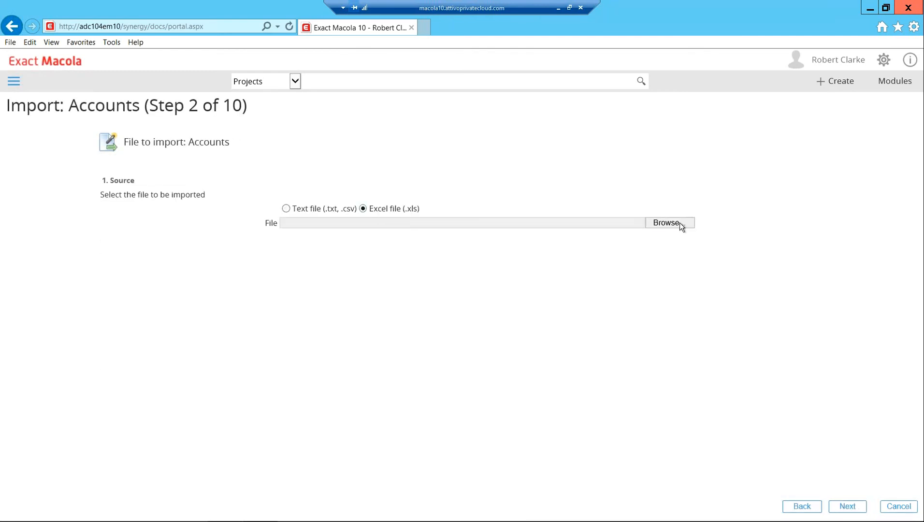
click(680, 223)
drag(572, 110, 581, 234)
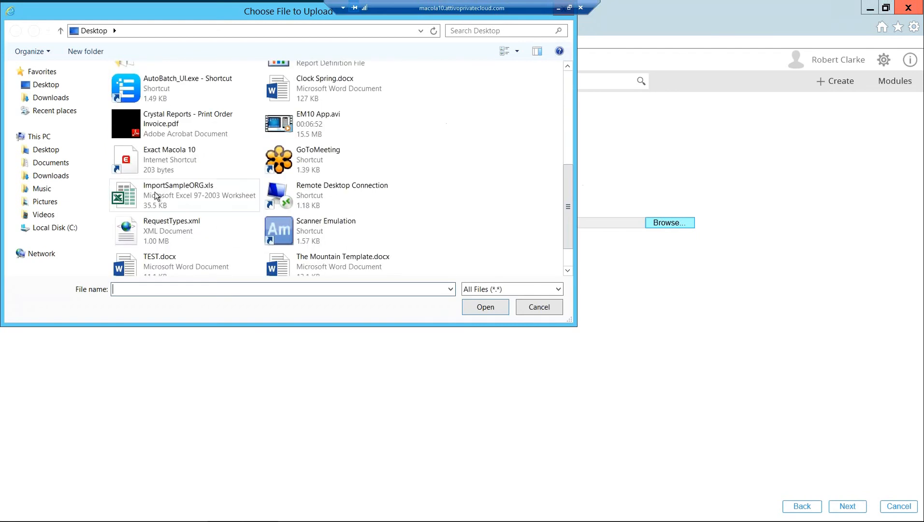
click(157, 196)
click(486, 308)
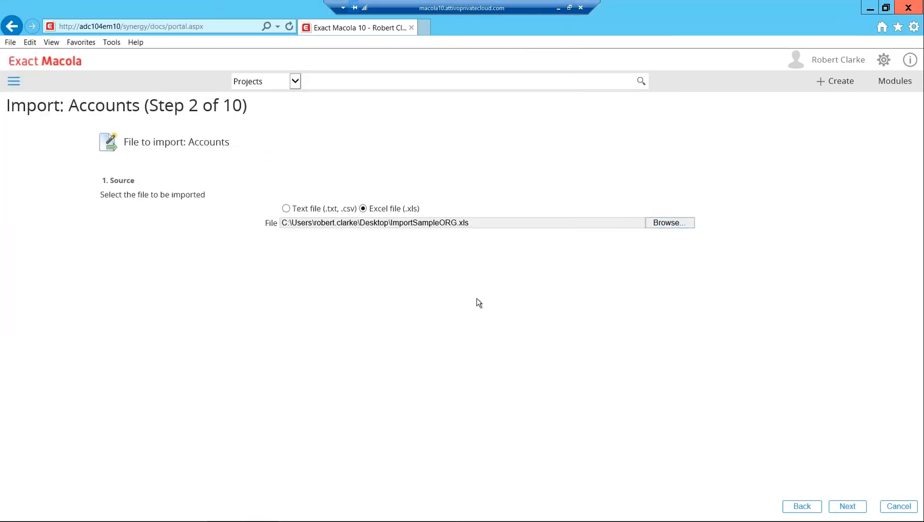
click(858, 509)
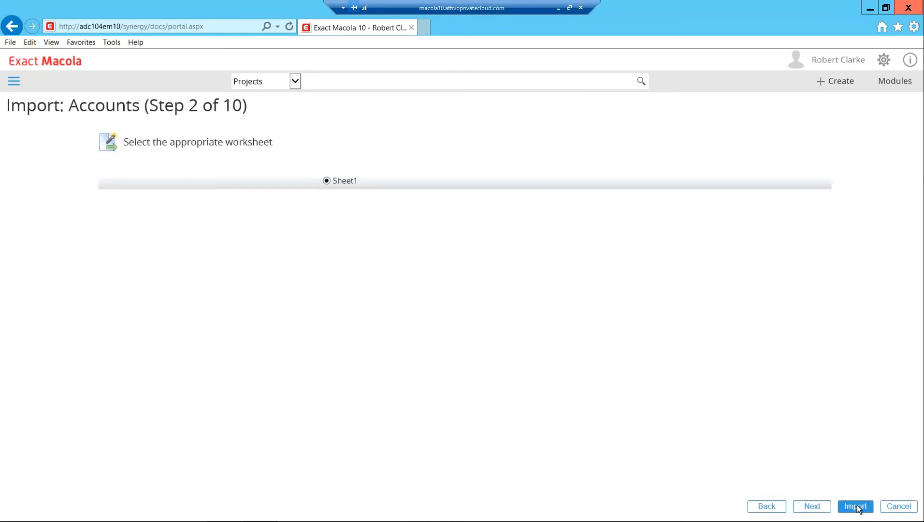
click(857, 507)
click(813, 506)
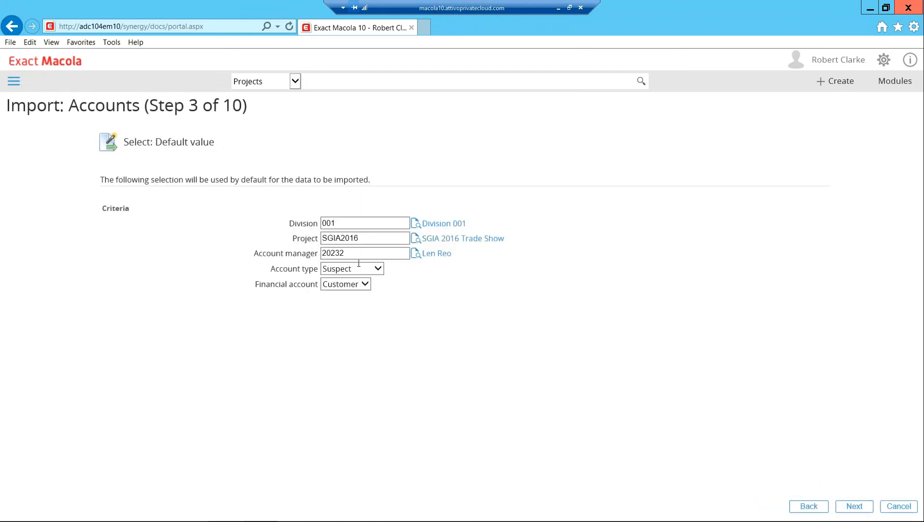
- Find the other account manager by first name, set that person as the default account manager, and accept the default values
click(416, 253)
click(572, 185)
text(rob)
key(Return)
click(186, 250)
click(855, 508)
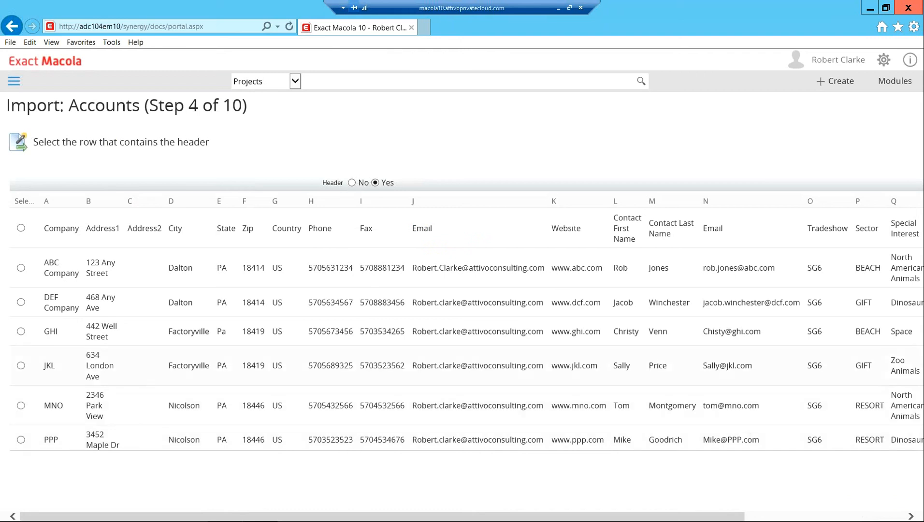
- Mark the Company row as the header for this second import and accept the field mapping and field types
click(21, 228)
drag(729, 514, 909, 511)
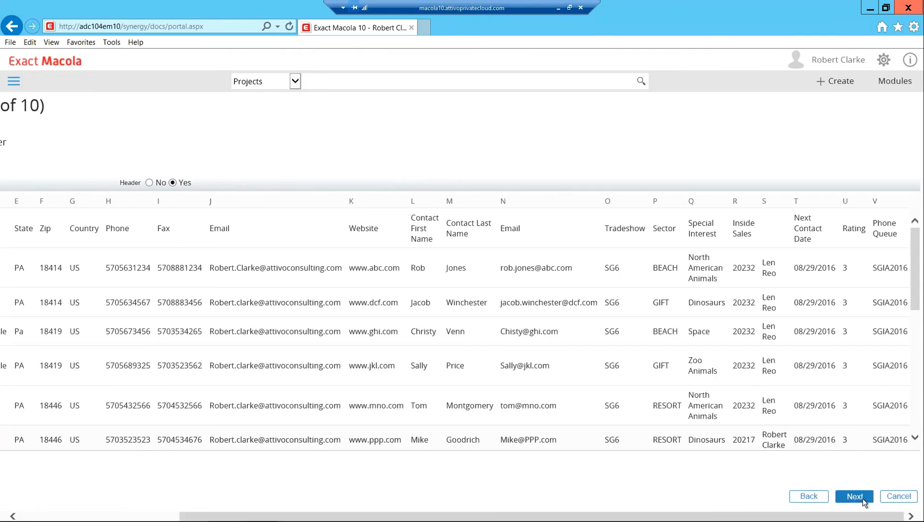
click(863, 499)
click(860, 504)
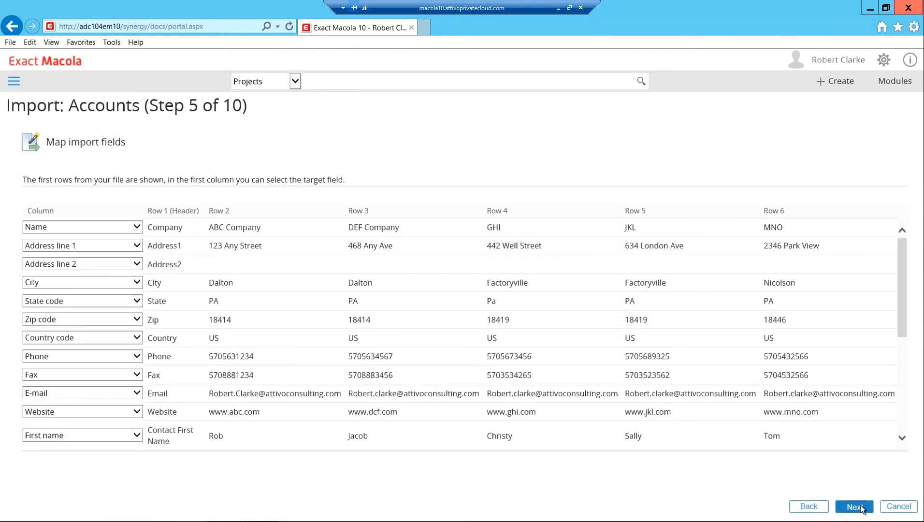
click(856, 506)
- Clear the selection of all new accounts and select only the second account manager's rows: PPP, SST, WXY and ZAZ
click(20, 226)
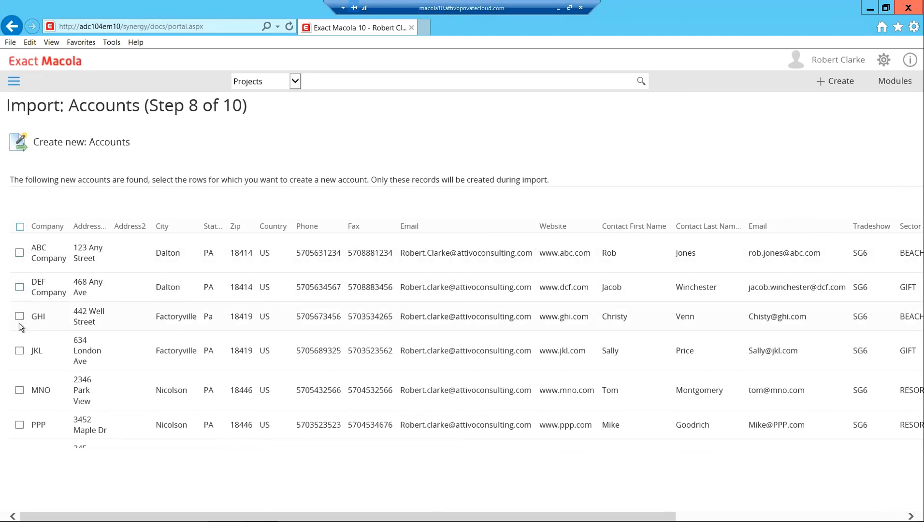
mouse_move(657, 520)
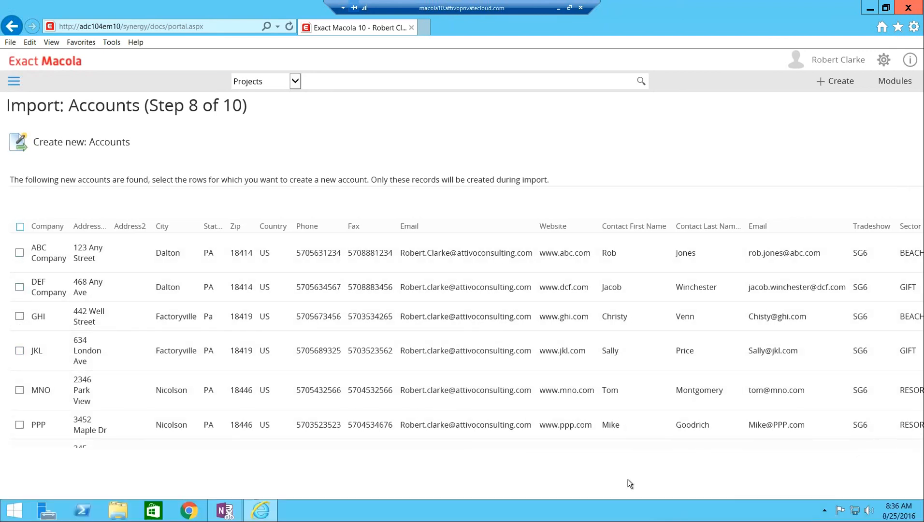
drag(585, 519, 813, 517)
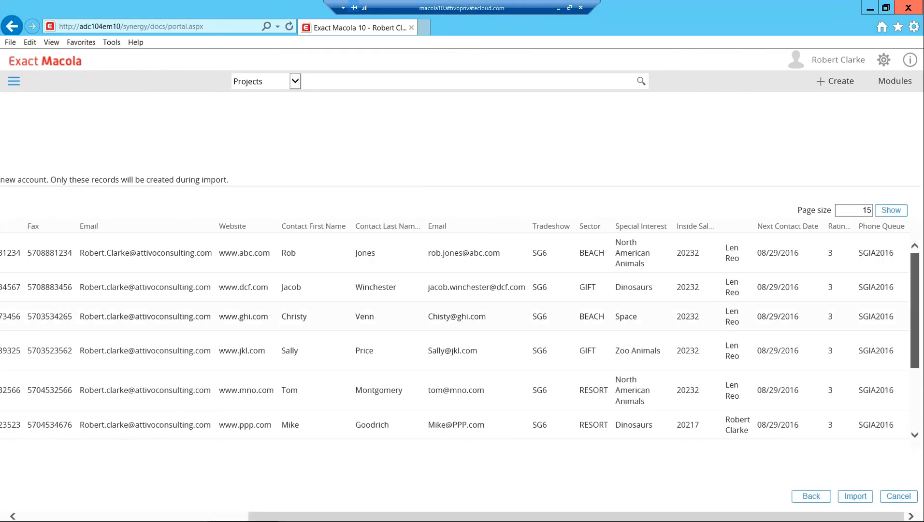
scroll(919, 356, down, 3)
drag(716, 517, 464, 517)
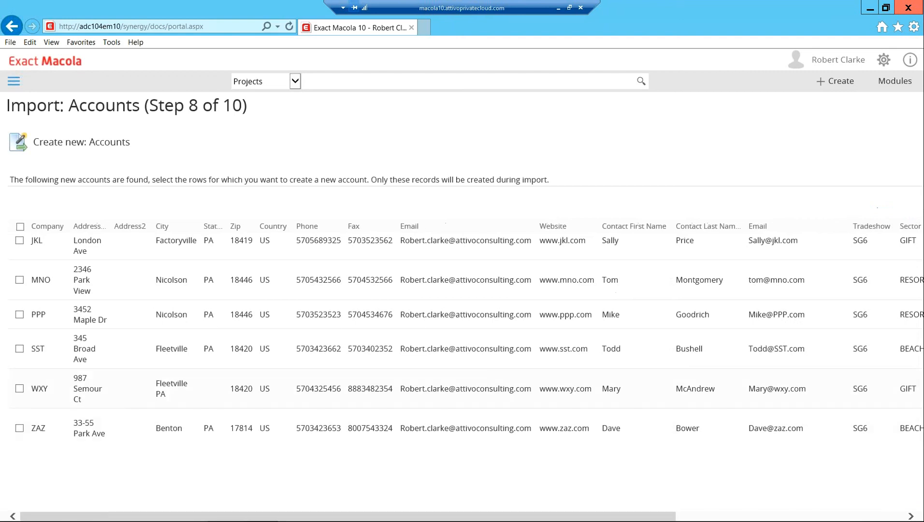
click(20, 349)
click(20, 316)
drag(367, 515, 531, 519)
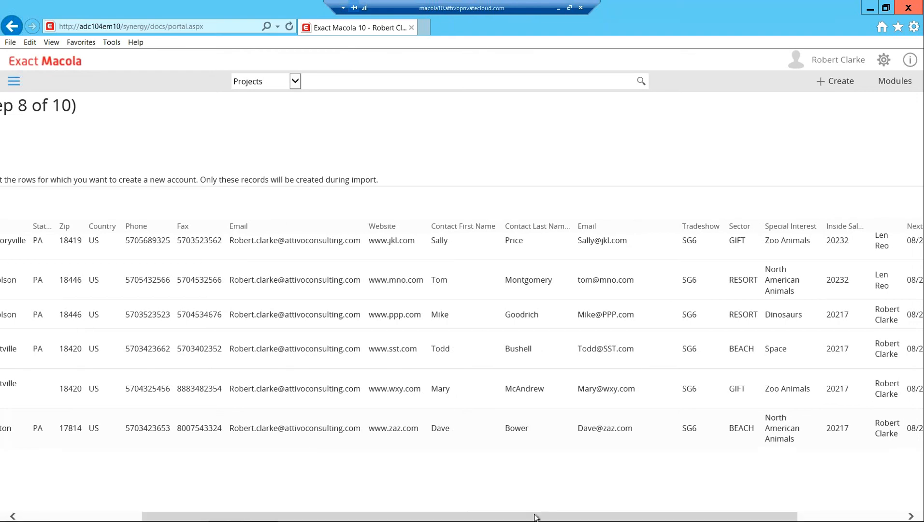
drag(628, 518, 742, 520)
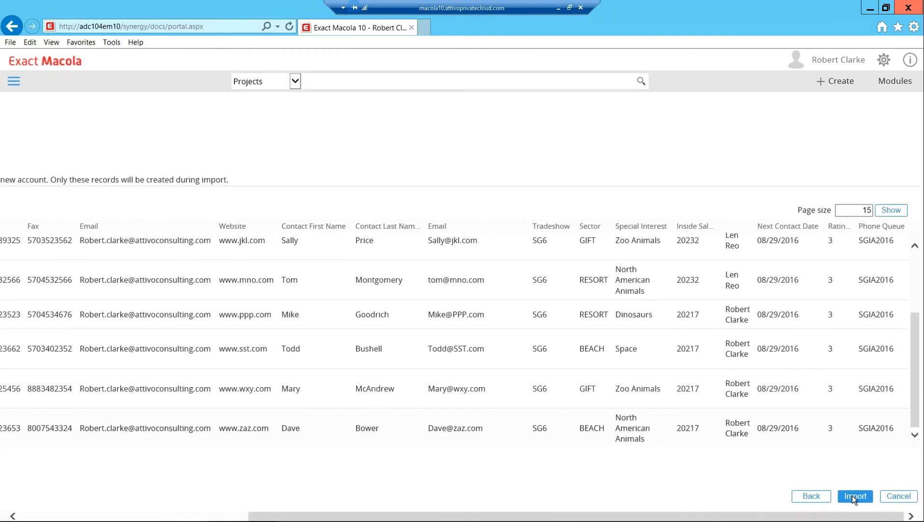
- Import the selected accounts, review the import details, and finish the wizard without saving the template again
click(854, 497)
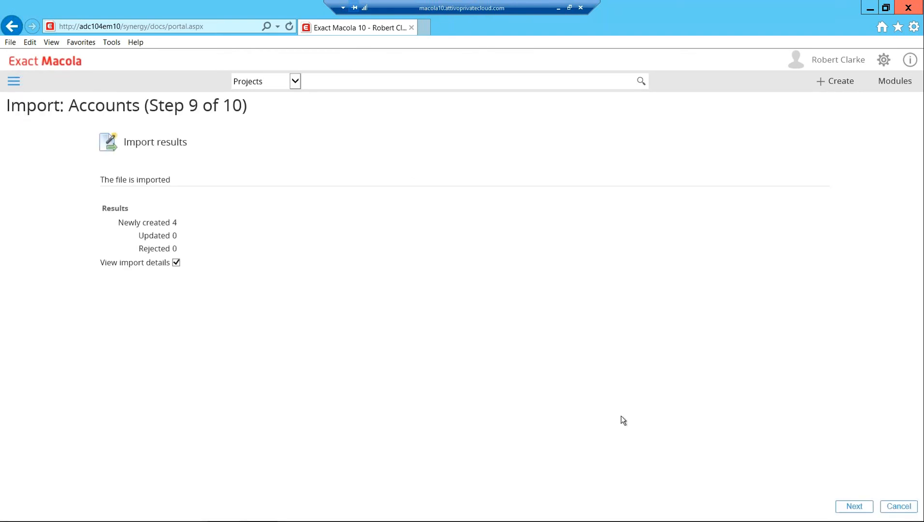
click(859, 508)
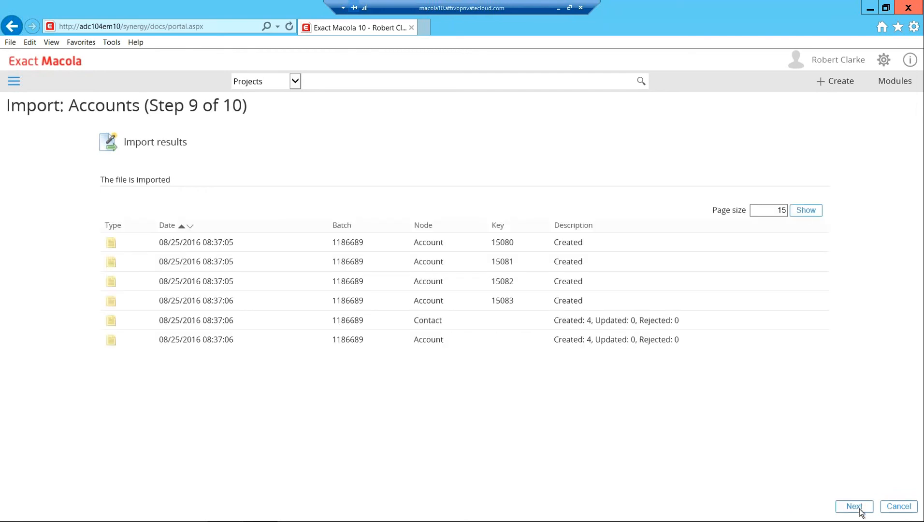
click(860, 510)
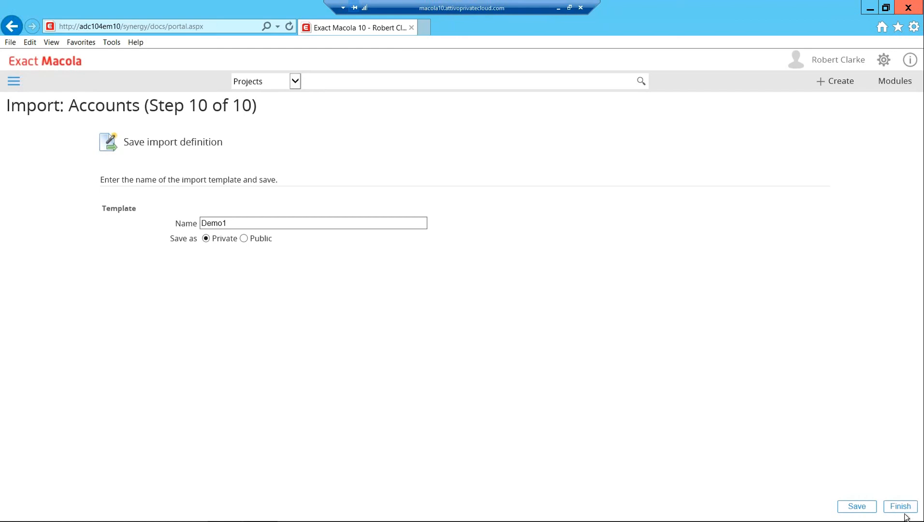
click(902, 508)
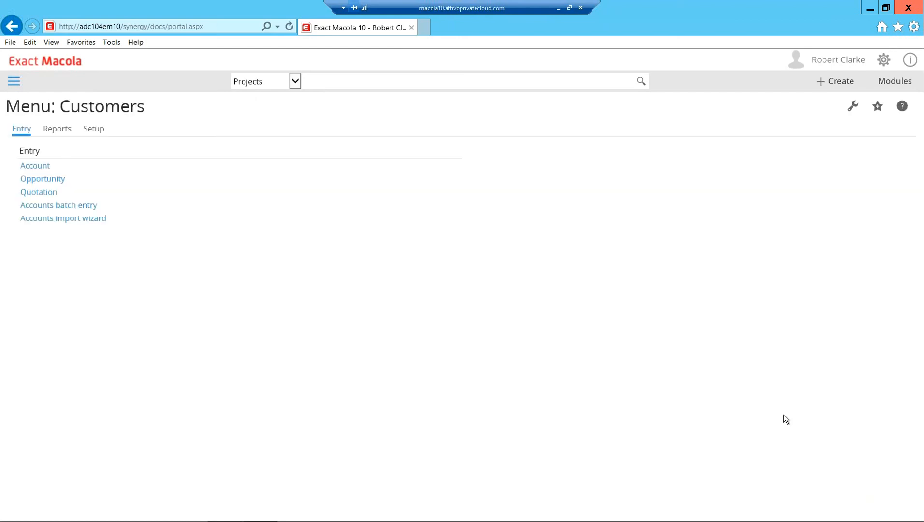
- Return to the homepage and open the account list of the SGIA 2016 Trade Show project to check the imported leads
click(14, 82)
click(25, 106)
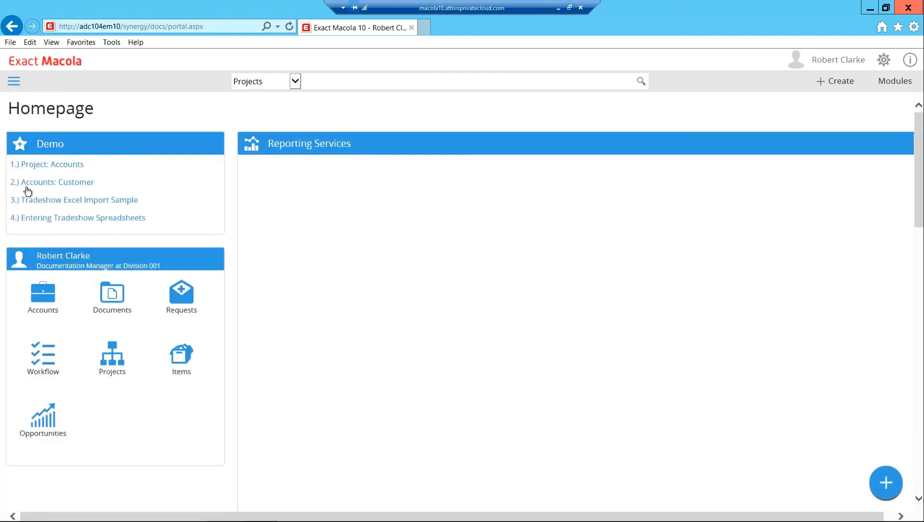
click(59, 166)
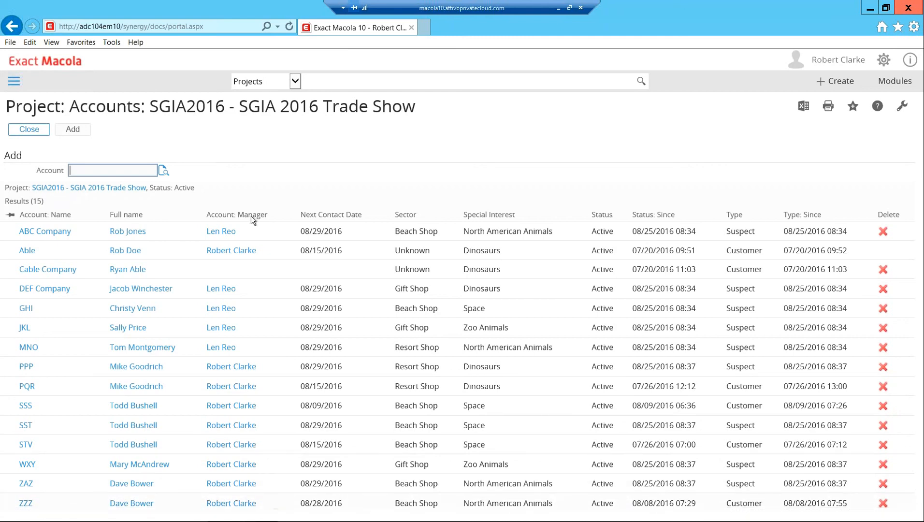
- View the ABC Company account and its contact record, then close the contact to return to the account
click(46, 232)
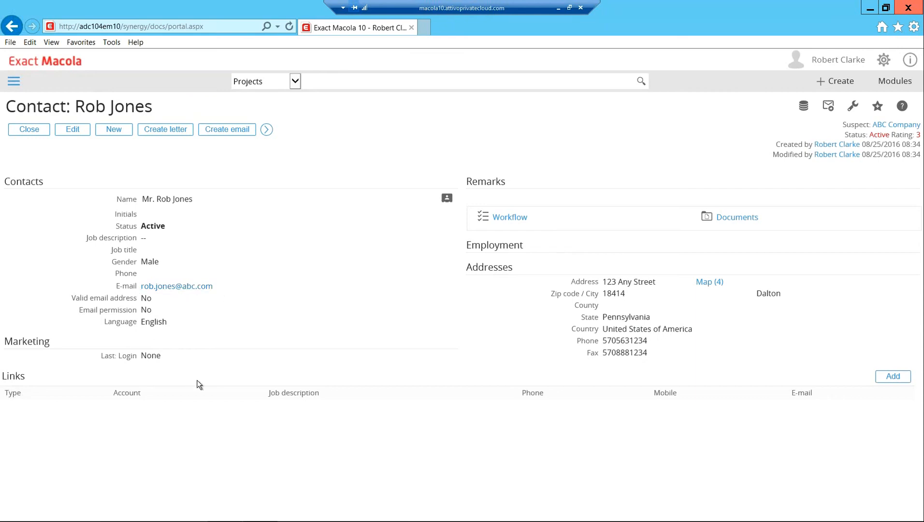
click(35, 128)
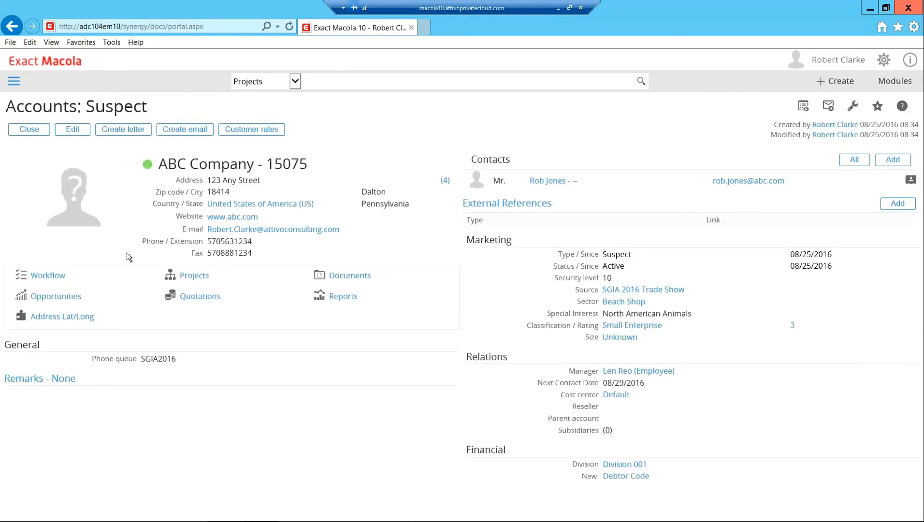